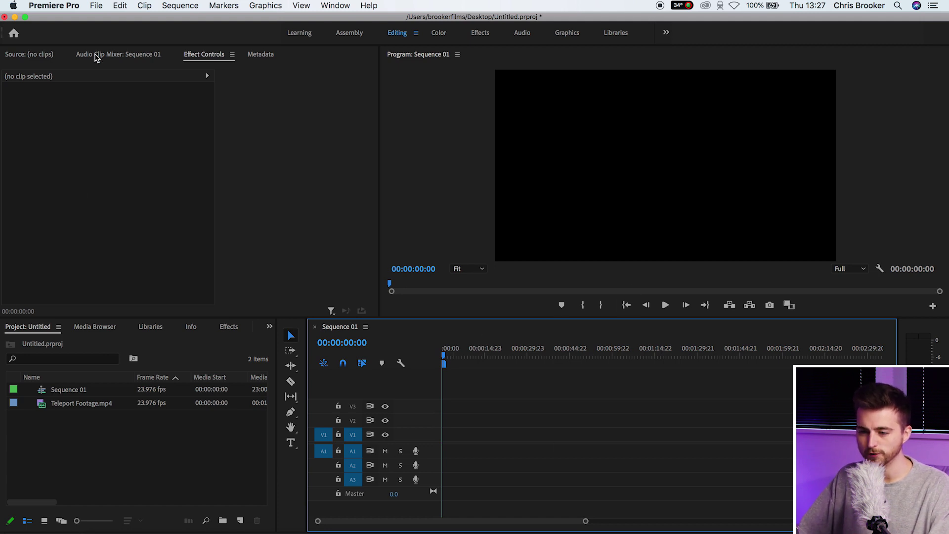
Step: Create a new 1920×1080, 23.976 fps legacy title named Title 01 from the File menu
{"action": "left_click", "coordinate": [96, 7]}
{"action": "mouse_move", "coordinate": [104, 20]}
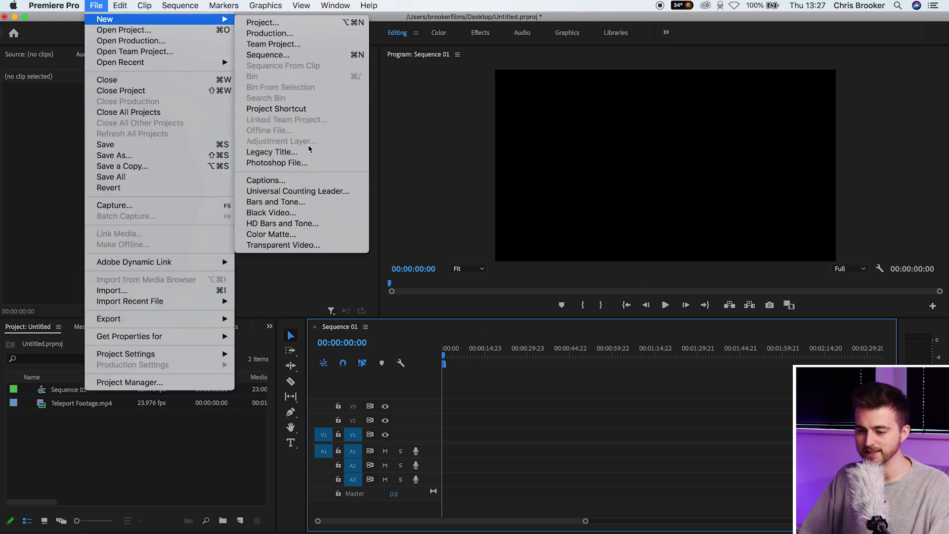
{"action": "left_click", "coordinate": [279, 156]}
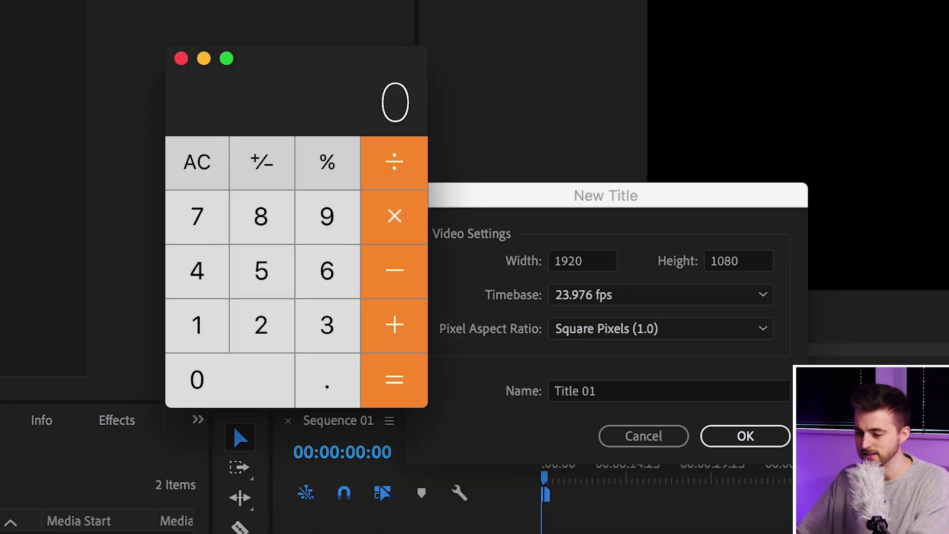
Step: Calculate 1920×4 = 7680 and enter 7680 as the title width
{"action": "left_click_drag", "start_coordinate": [353, 80], "coordinate": [217, 79]}
{"action": "type", "text": "1920"}
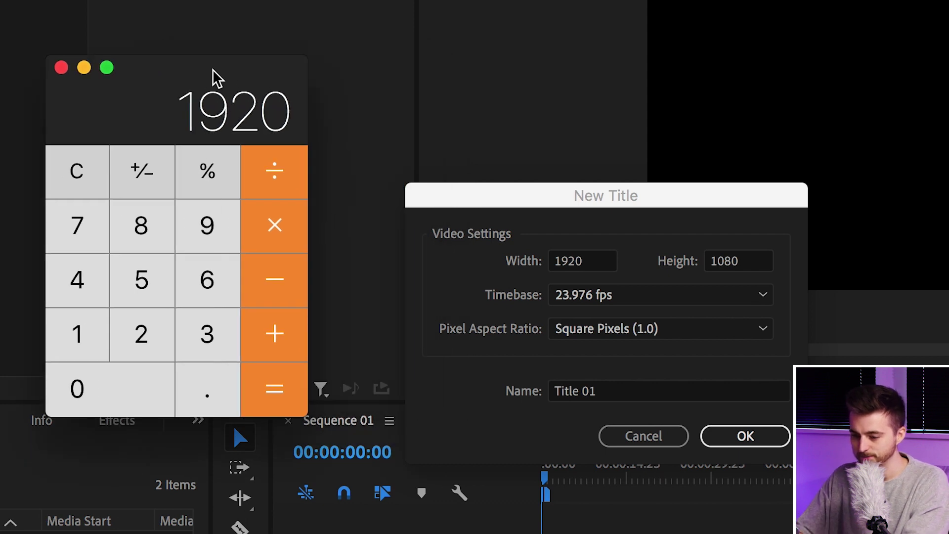
{"action": "left_click", "coordinate": [270, 232]}
{"action": "left_click", "coordinate": [78, 295]}
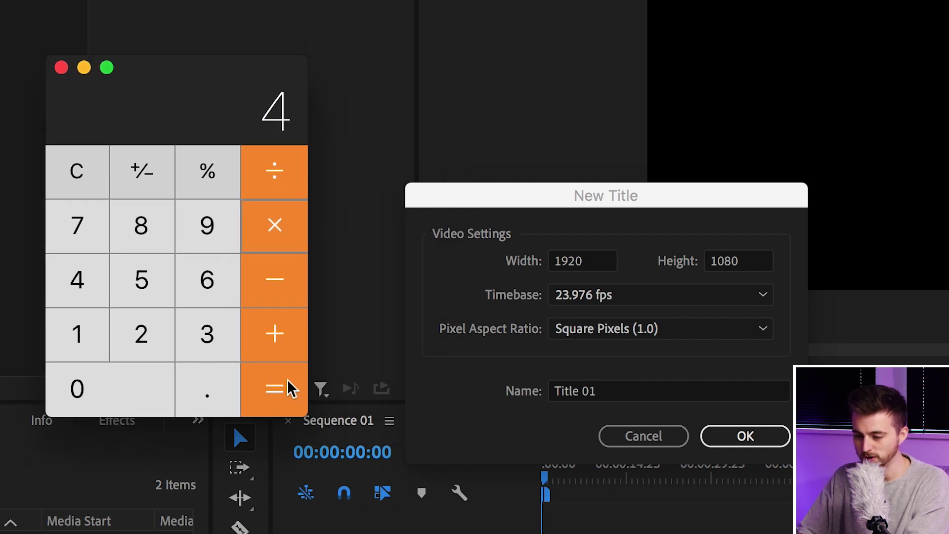
{"action": "left_click", "coordinate": [289, 385]}
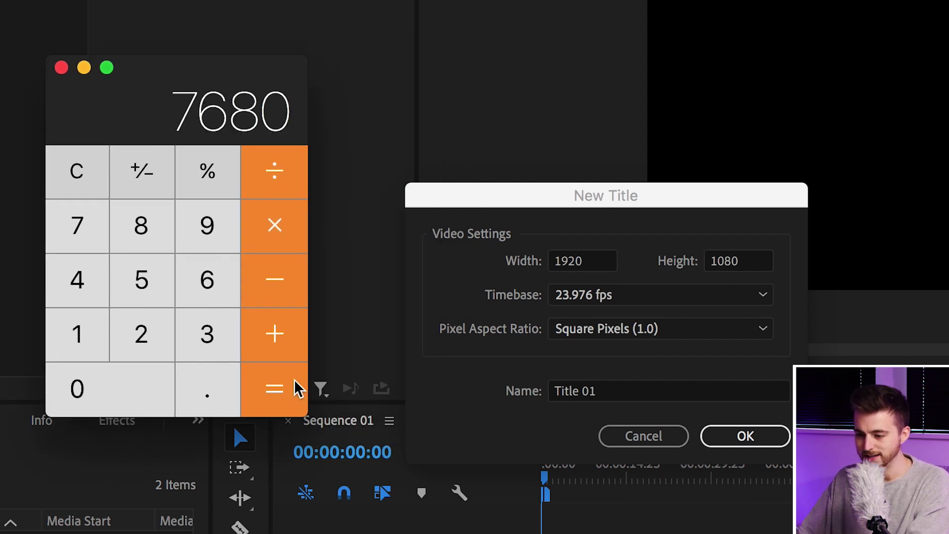
{"action": "left_click", "coordinate": [582, 260]}
{"action": "type", "text": "7680"}
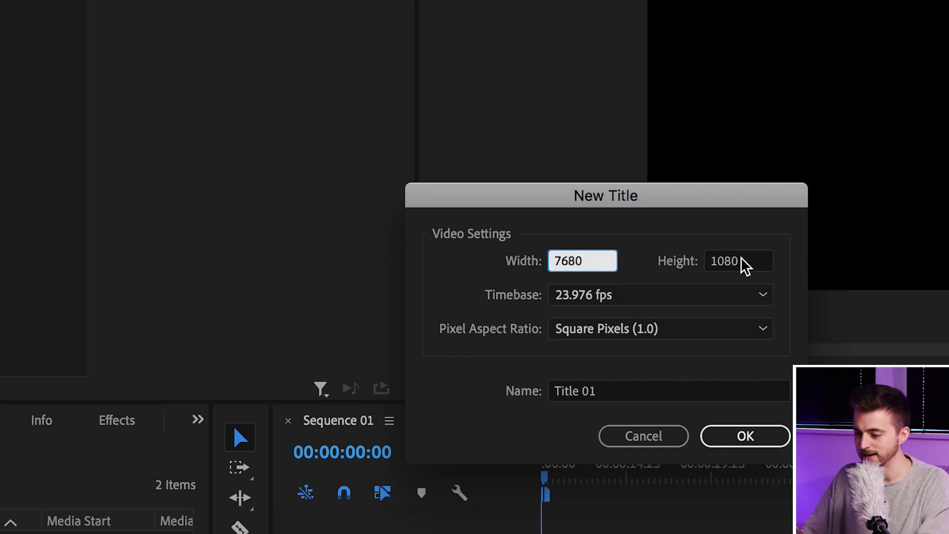
{"action": "left_click", "coordinate": [745, 266]}
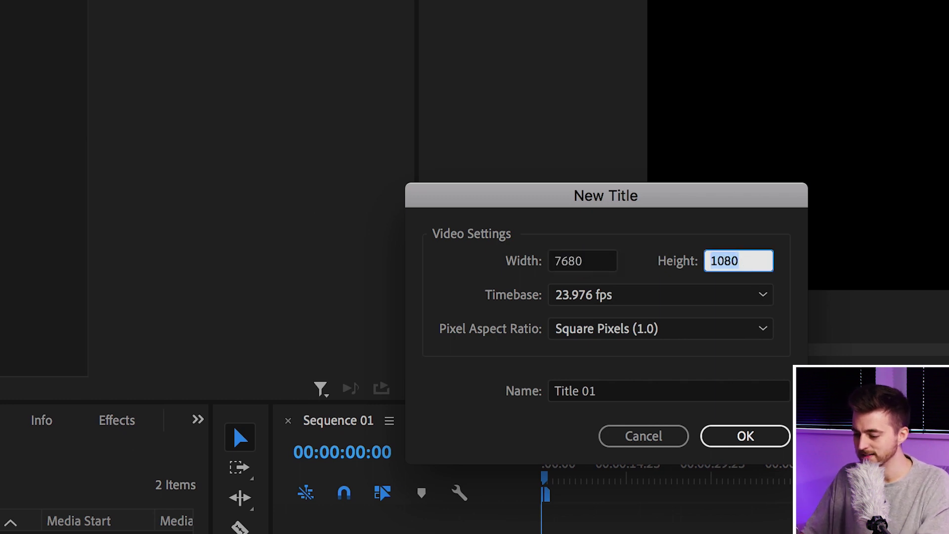
Step: Calculate 1080×4 in Calculator to get the 4320 title height
{"action": "key", "text": "super+Tab"}
{"action": "left_click", "coordinate": [78, 187]}
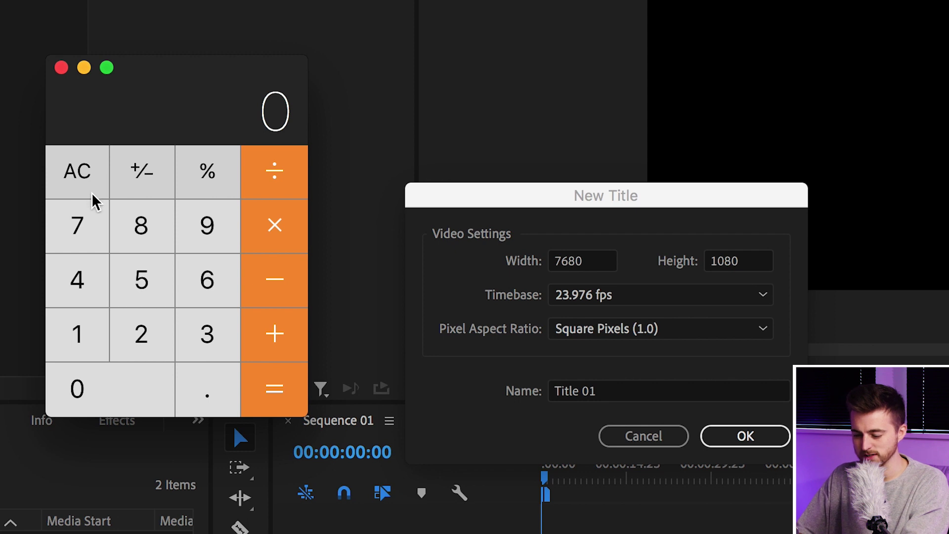
{"action": "type", "text": "1080"}
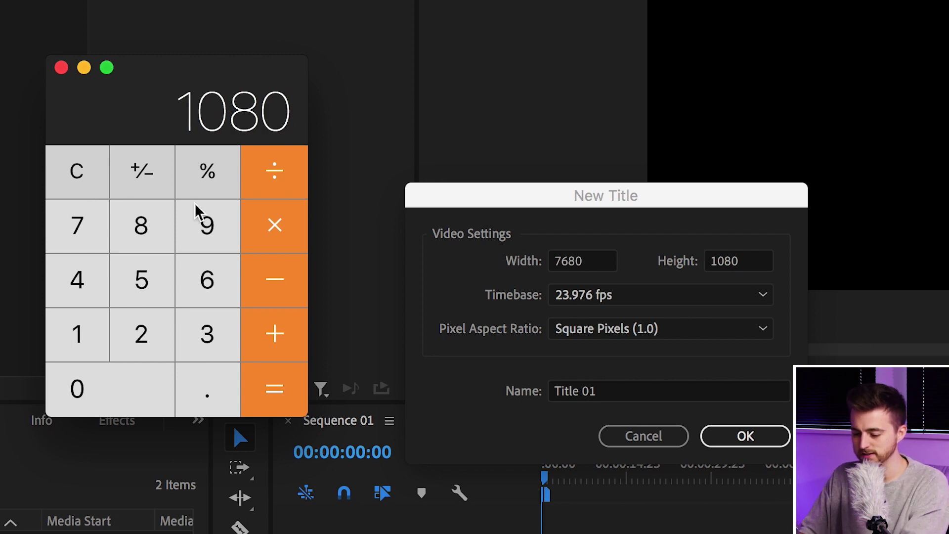
{"action": "left_click", "coordinate": [272, 231]}
{"action": "left_click", "coordinate": [89, 289]}
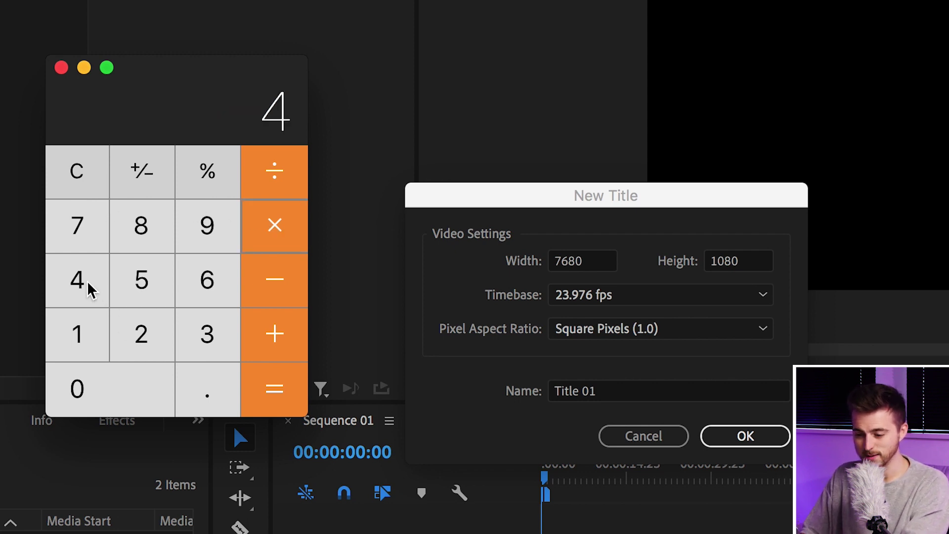
{"action": "left_click", "coordinate": [274, 398]}
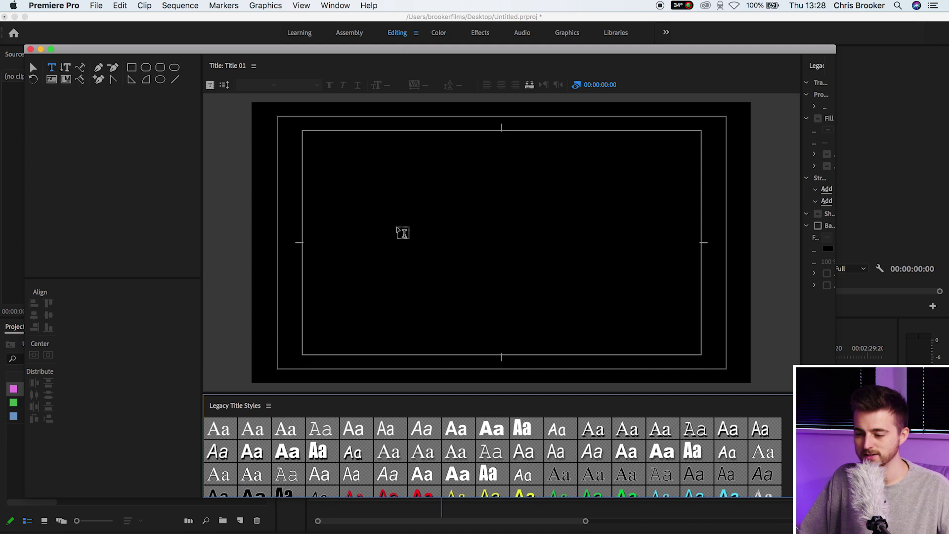
Step: Add the BROOKER text to the title canvas and set its font size to 1400
{"action": "left_click", "coordinate": [425, 266]}
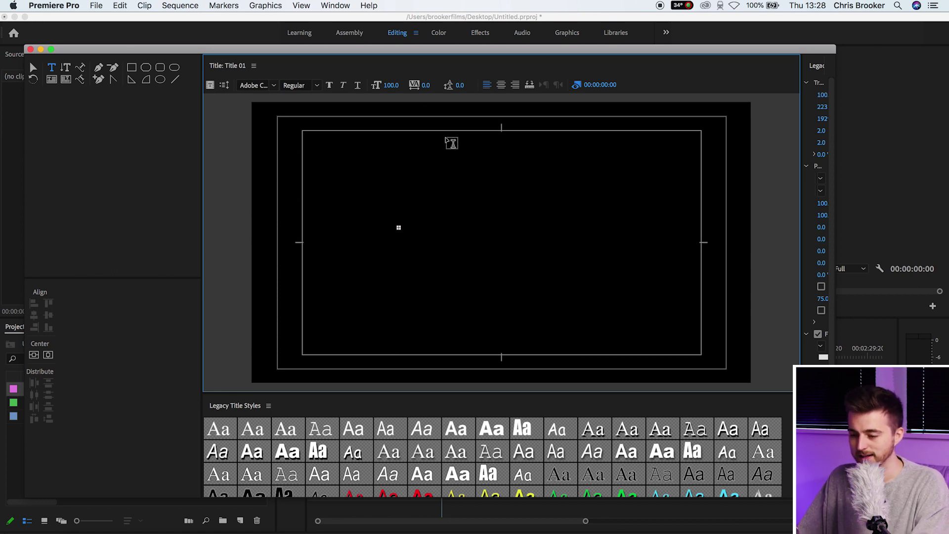
{"action": "key", "text": "super+v"}
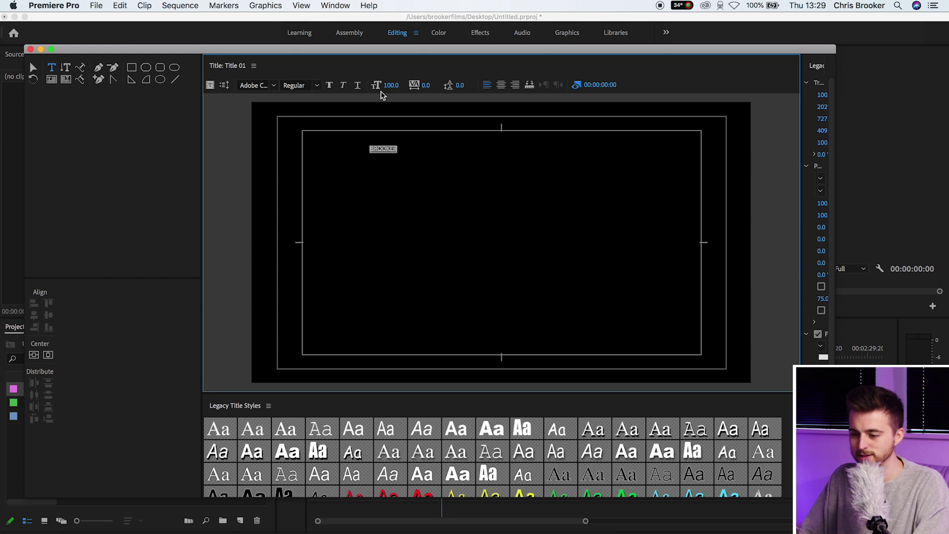
{"action": "left_click_drag", "start_coordinate": [399, 153], "coordinate": [705, 228]}
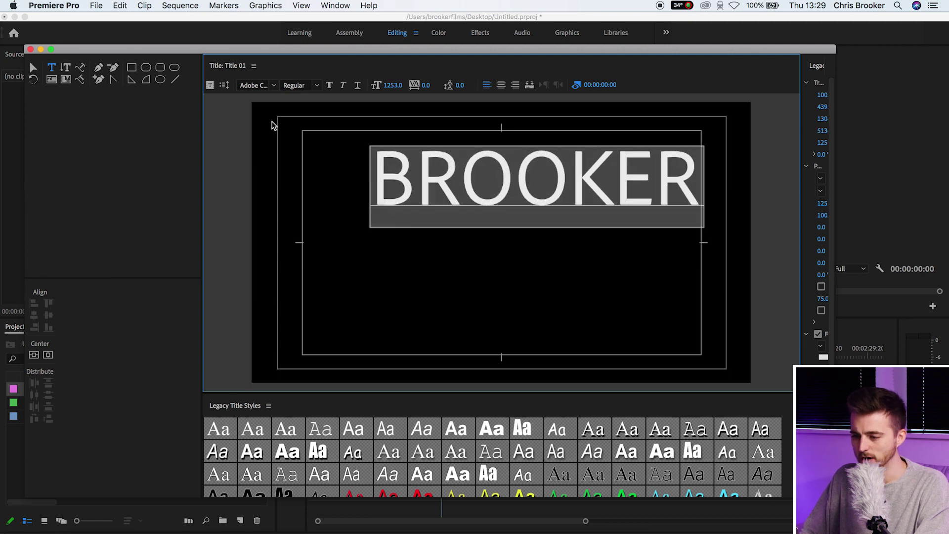
{"action": "left_click", "coordinate": [394, 86]}
{"action": "type", "text": "1400"}
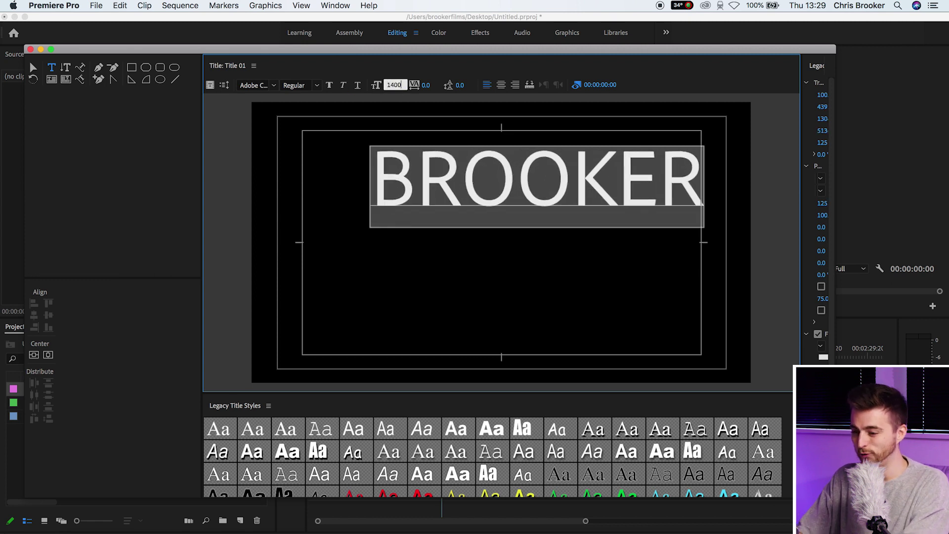
{"action": "key", "text": "Return"}
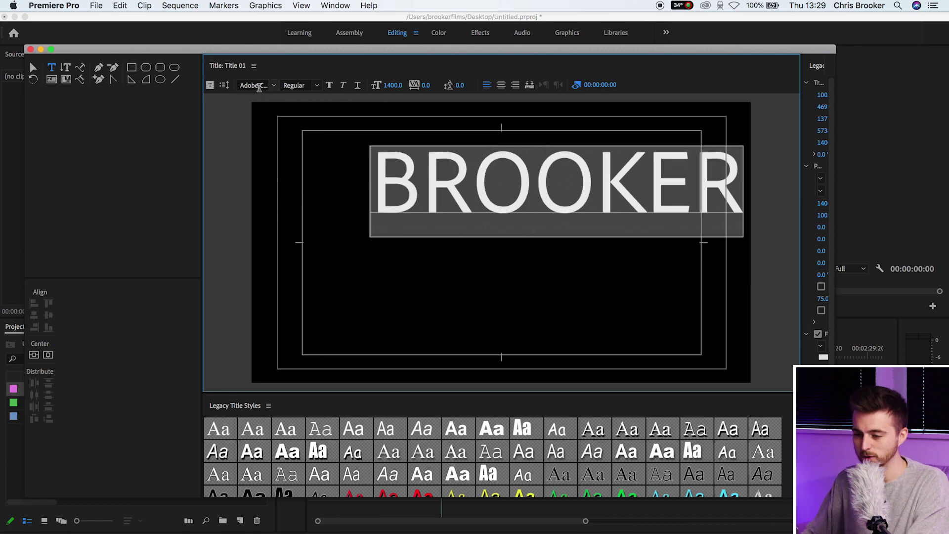
Step: Set the BROOKER text font to Avenir Heavy
{"action": "left_click", "coordinate": [252, 85]}
{"action": "type", "text": "Avenir"}
{"action": "key", "text": "Return"}
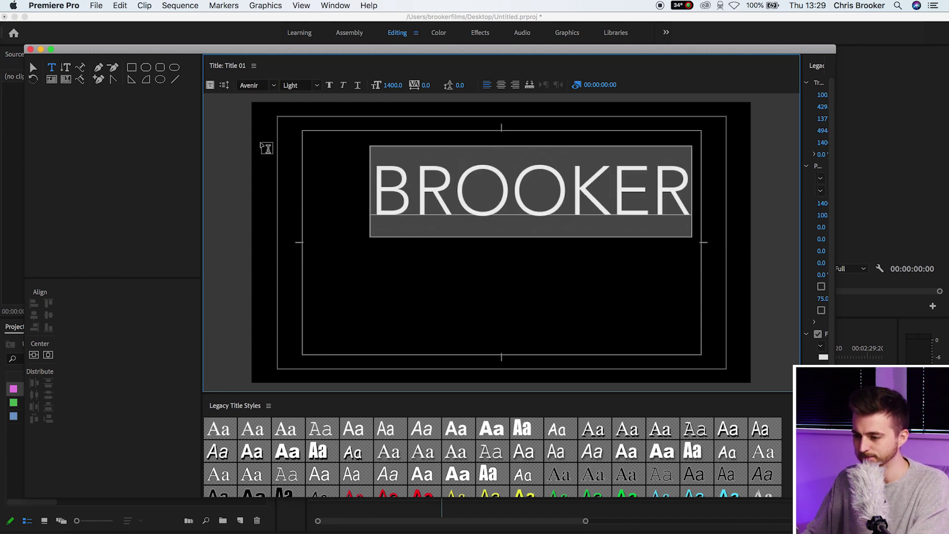
{"action": "left_click", "coordinate": [300, 85]}
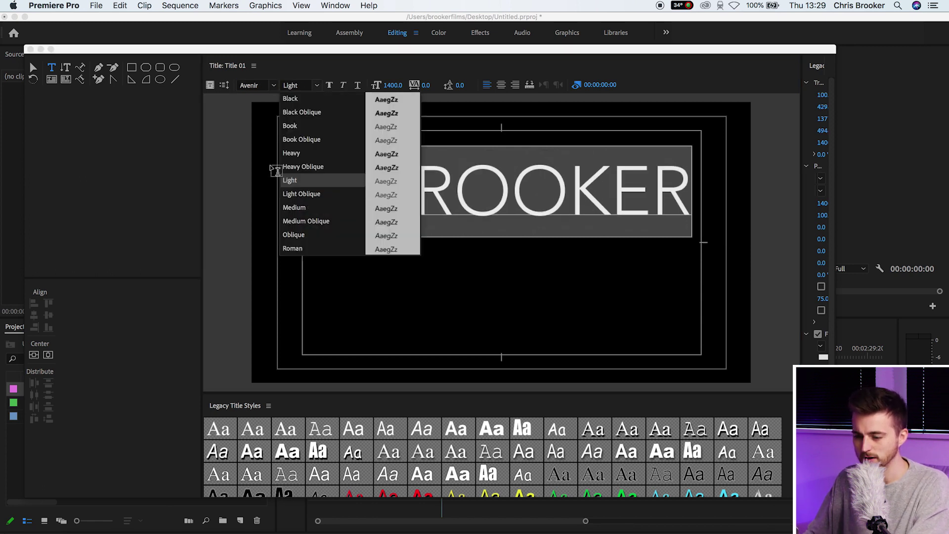
{"action": "left_click", "coordinate": [302, 153]}
Step: Make the text fill white and centre BROOKER horizontally and vertically
{"action": "left_click", "coordinate": [827, 361]}
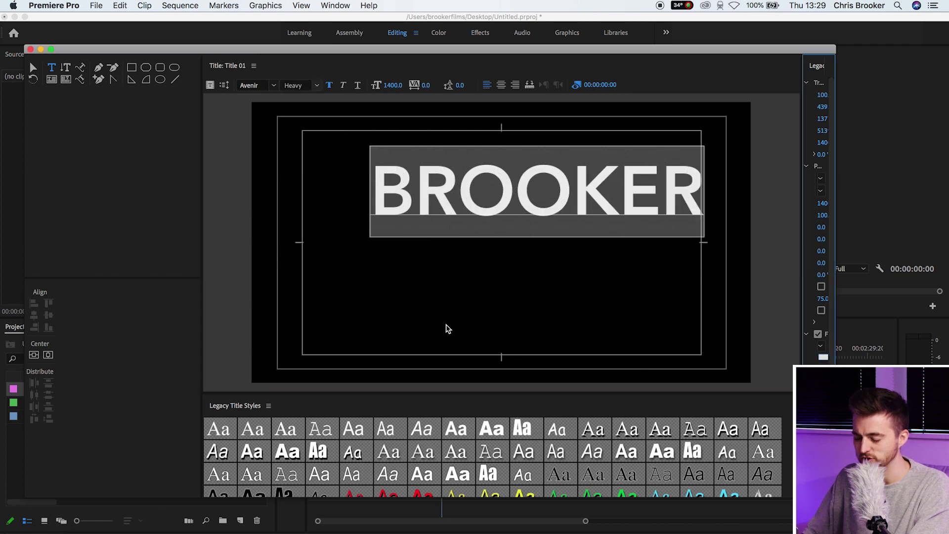
{"action": "left_click", "coordinate": [823, 358]}
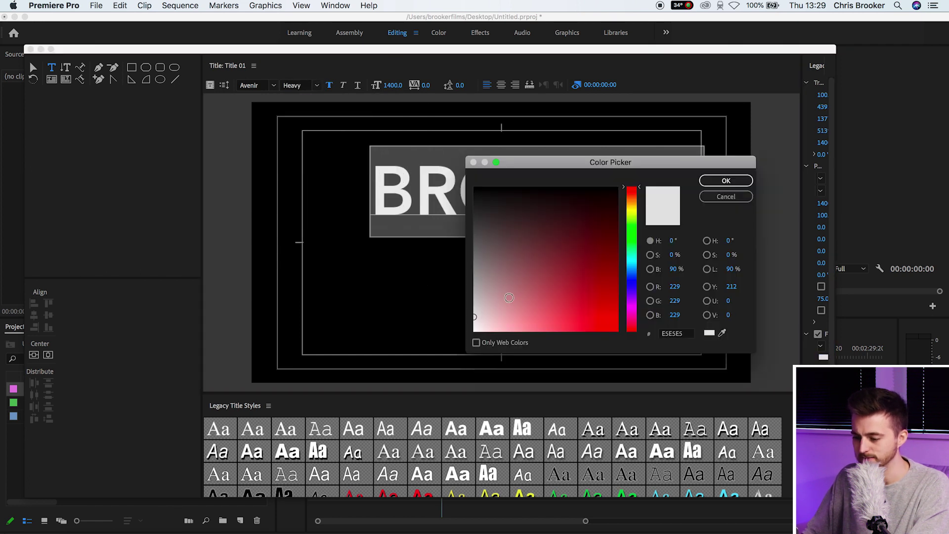
{"action": "left_click", "coordinate": [728, 182]}
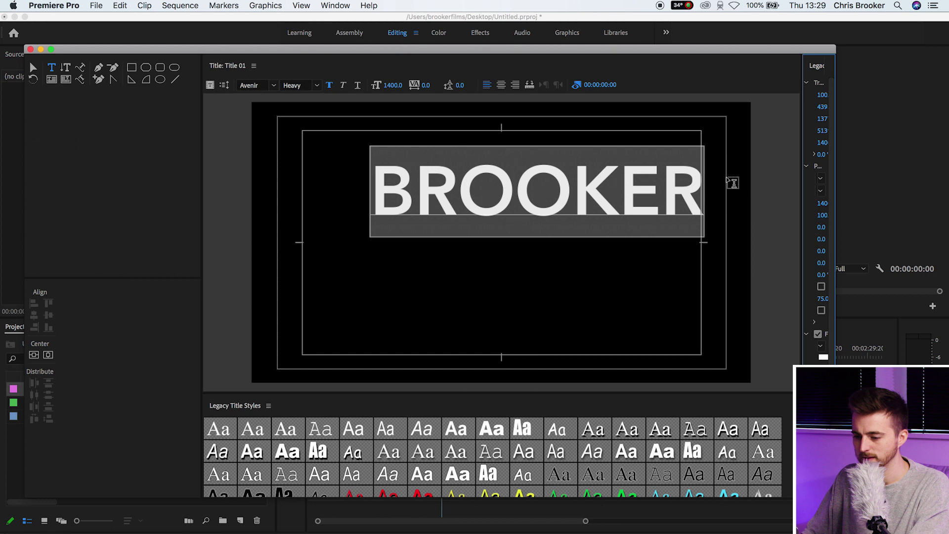
{"action": "left_click", "coordinate": [34, 354]}
{"action": "left_click", "coordinate": [48, 354]}
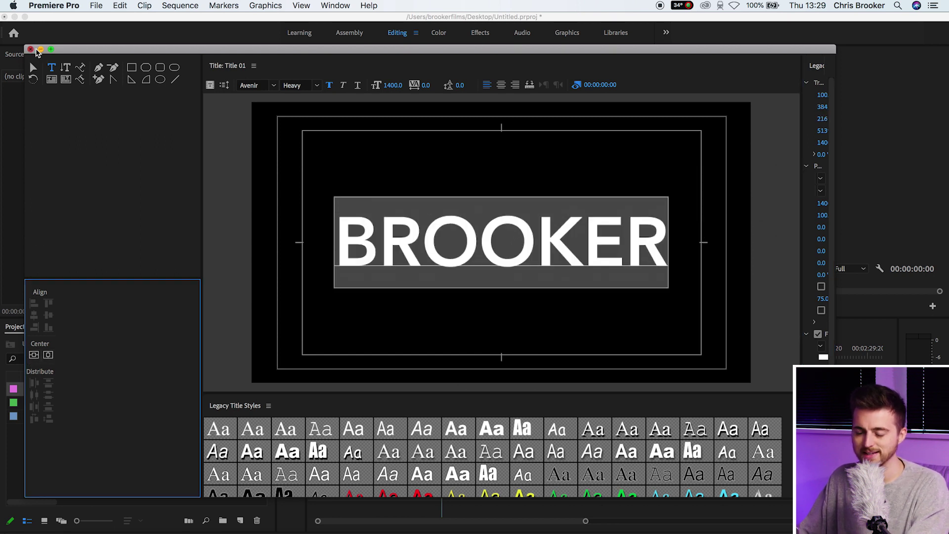
Step: Place Title 01 at the start of track V2 and set its Motion scale to 26
{"action": "left_click", "coordinate": [31, 49]}
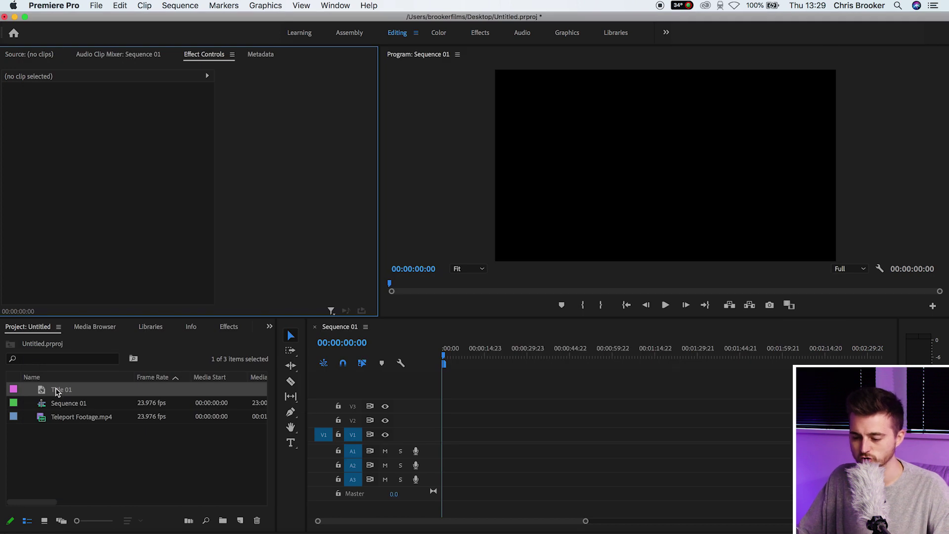
{"action": "left_click_drag", "start_coordinate": [56, 391], "coordinate": [466, 430]}
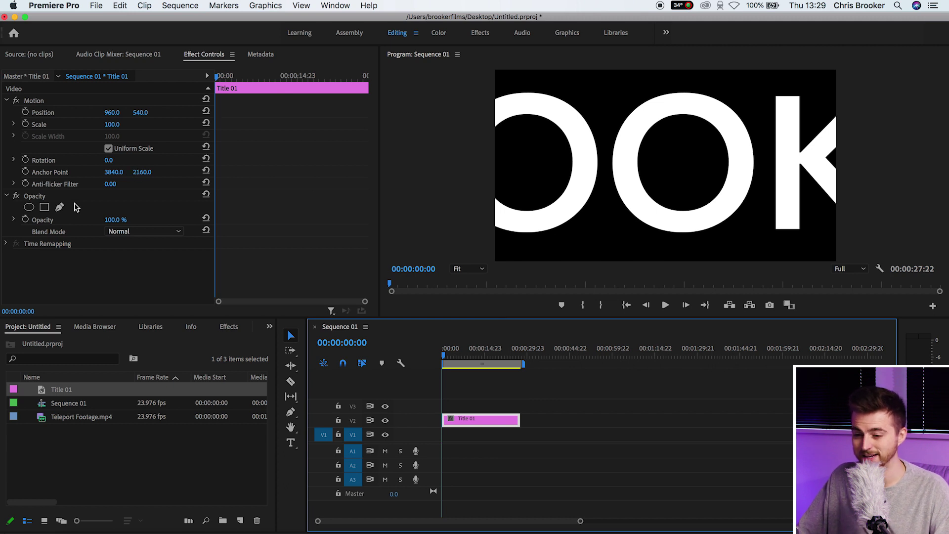
{"action": "left_click", "coordinate": [35, 100]}
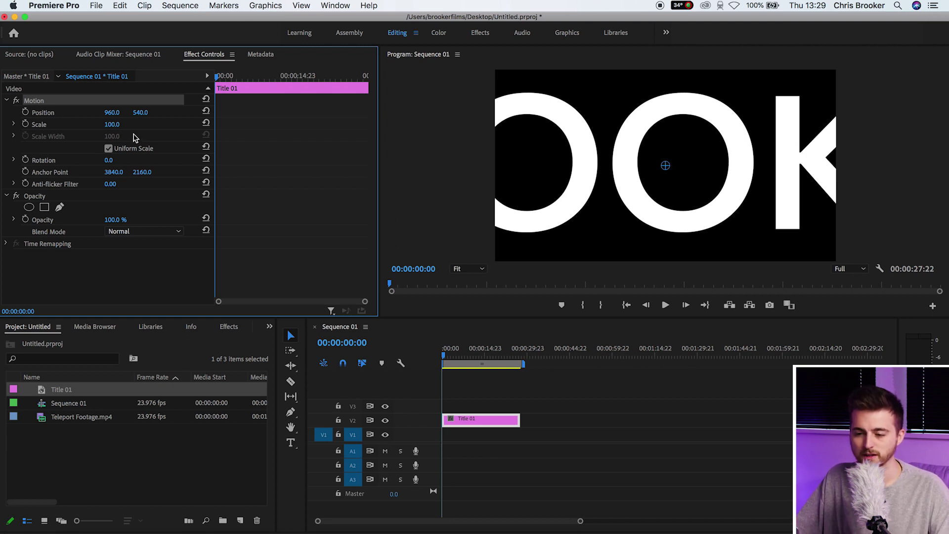
{"action": "left_click_drag", "start_coordinate": [111, 125], "coordinate": [76, 124]}
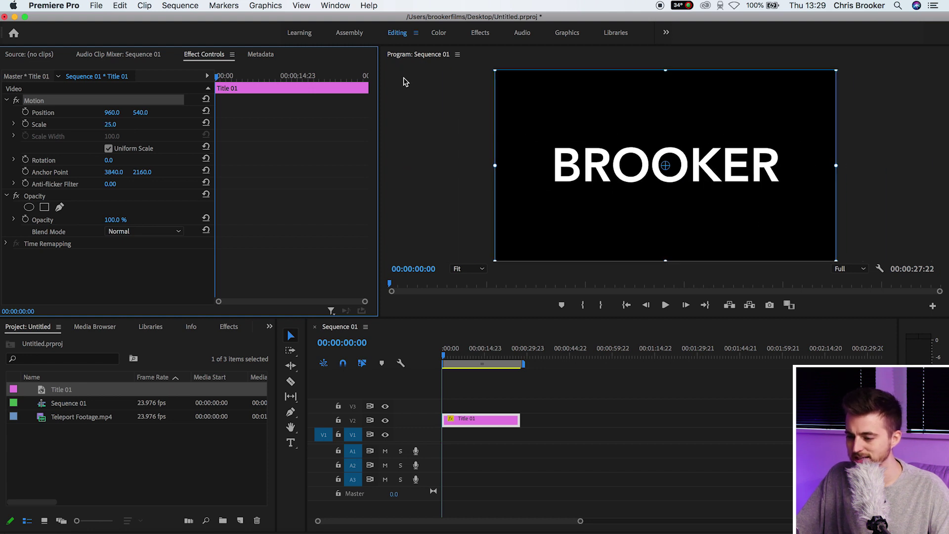
{"action": "left_click", "coordinate": [112, 125]}
{"action": "type", "text": "26"}
{"action": "key", "text": "Return"}
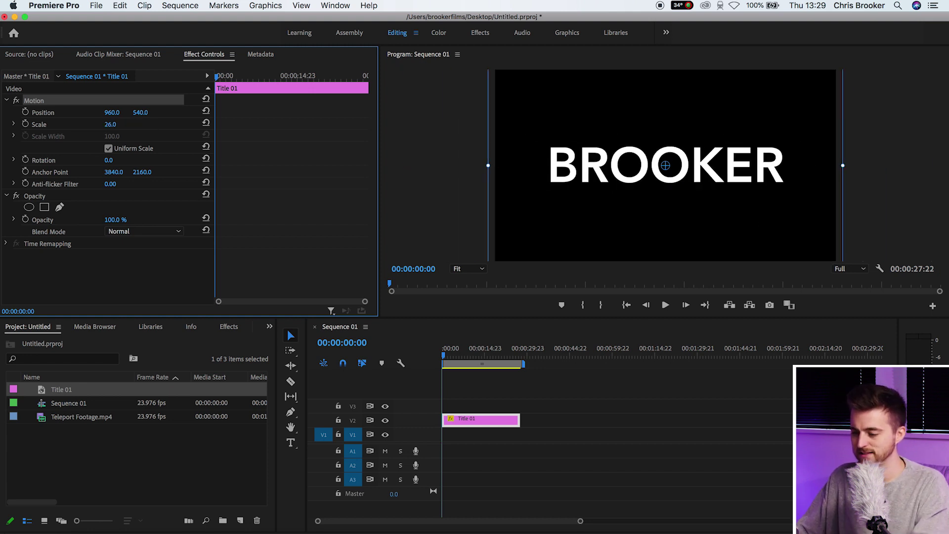
{"action": "left_click", "coordinate": [657, 408]}
{"action": "left_click", "coordinate": [501, 421]}
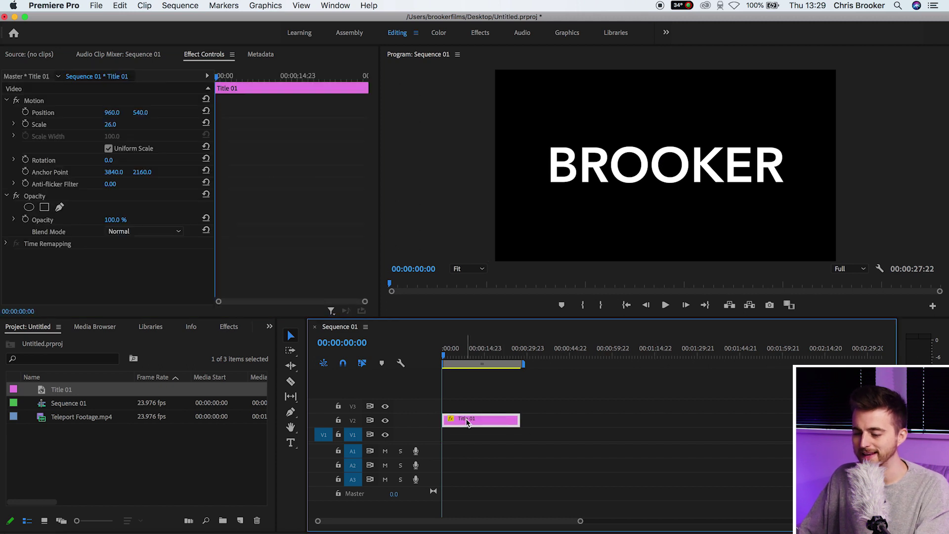
Step: Reopen Title 01 and give it a solid dark grey 202020 background
{"action": "double_click", "coordinate": [489, 417]}
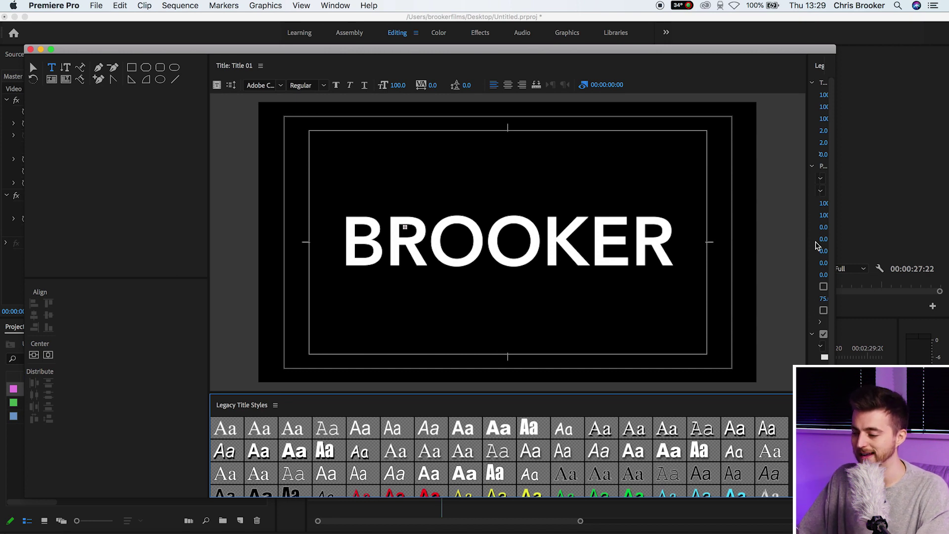
{"action": "left_click_drag", "start_coordinate": [806, 236], "coordinate": [624, 236]}
{"action": "scroll", "coordinate": [831, 171], "scroll_direction": "down", "scroll_amount": 4}
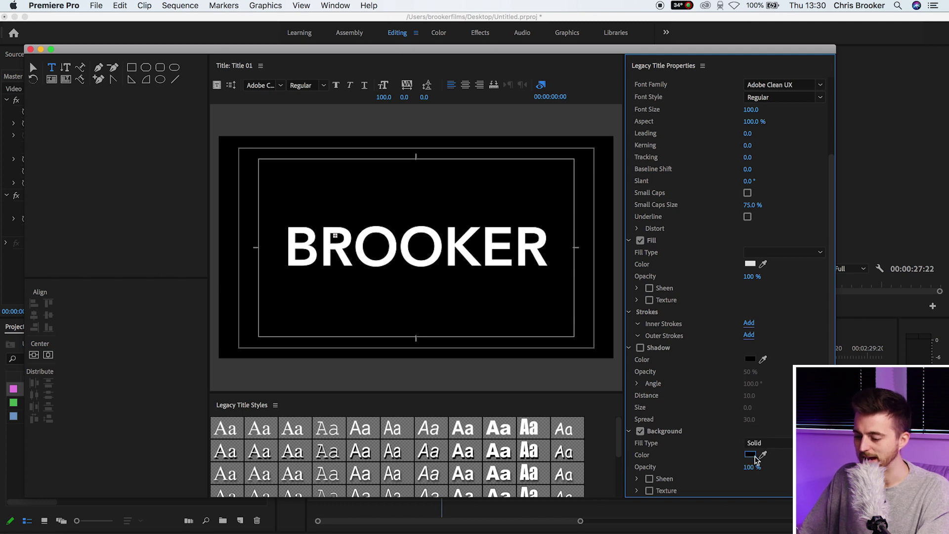
{"action": "left_click", "coordinate": [755, 459]}
{"action": "left_click_drag", "start_coordinate": [586, 297], "coordinate": [323, 213]}
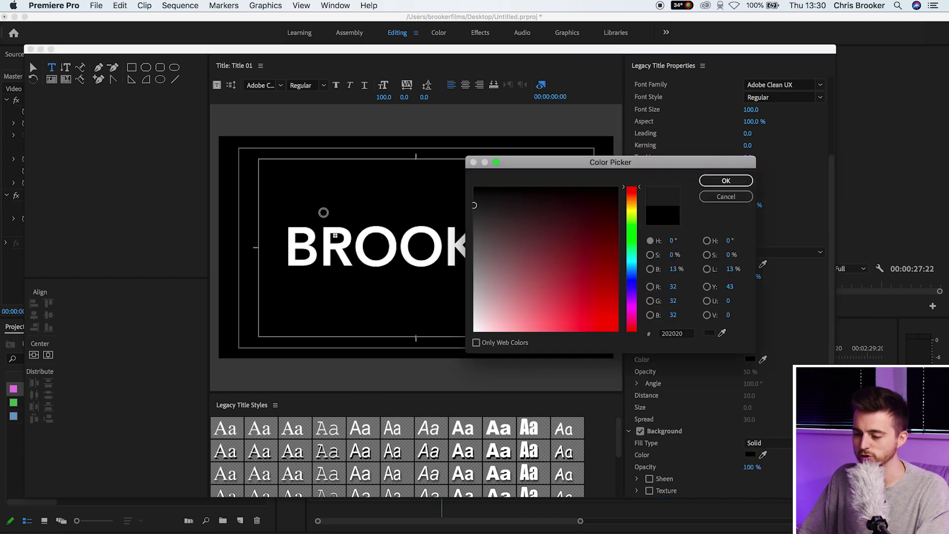
{"action": "left_click", "coordinate": [726, 181]}
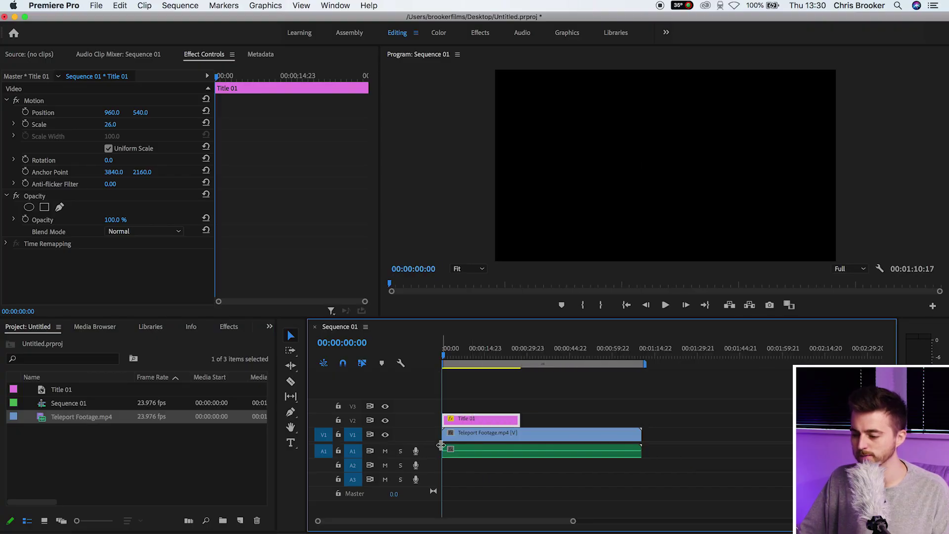
Step: Try the Screen blend mode on the title, then undo it back to Normal
{"action": "left_click", "coordinate": [460, 352]}
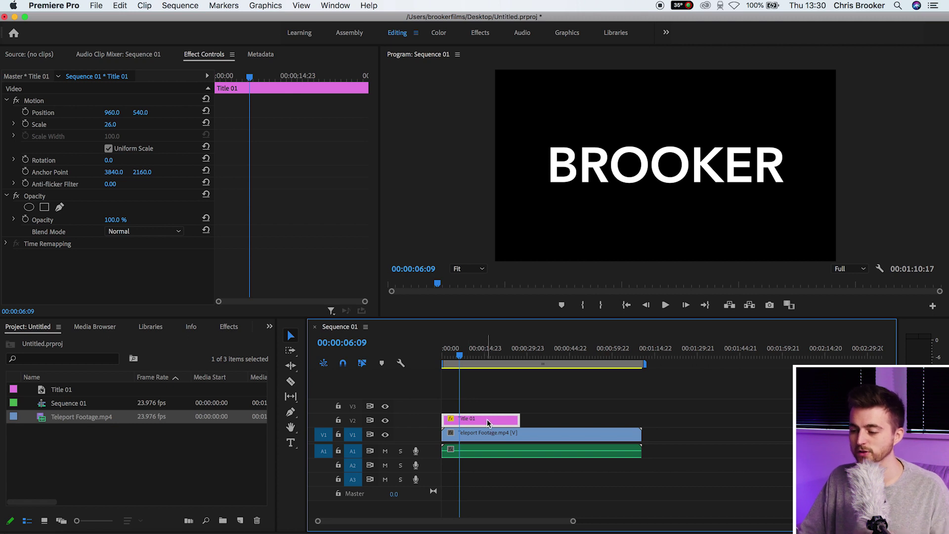
{"action": "left_click", "coordinate": [150, 232]}
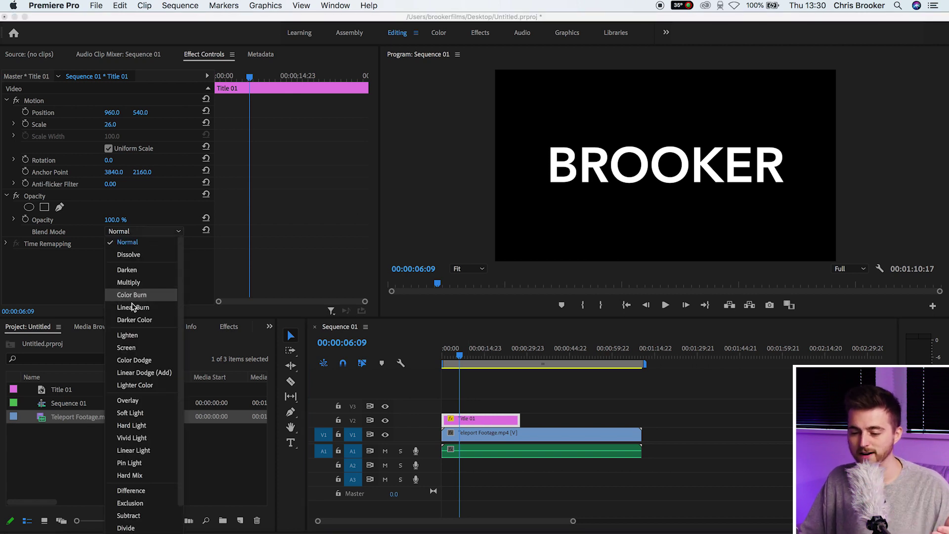
{"action": "left_click", "coordinate": [131, 346]}
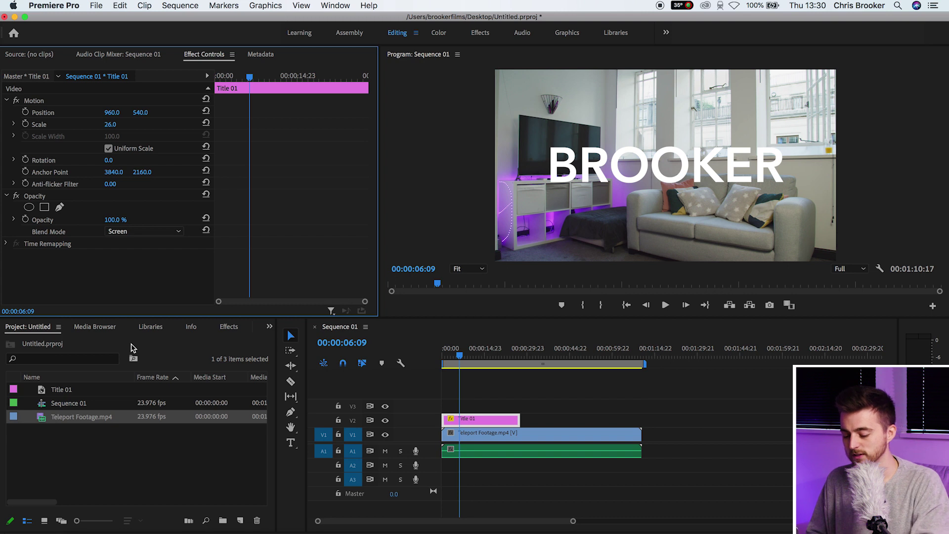
{"action": "key", "text": "super+z"}
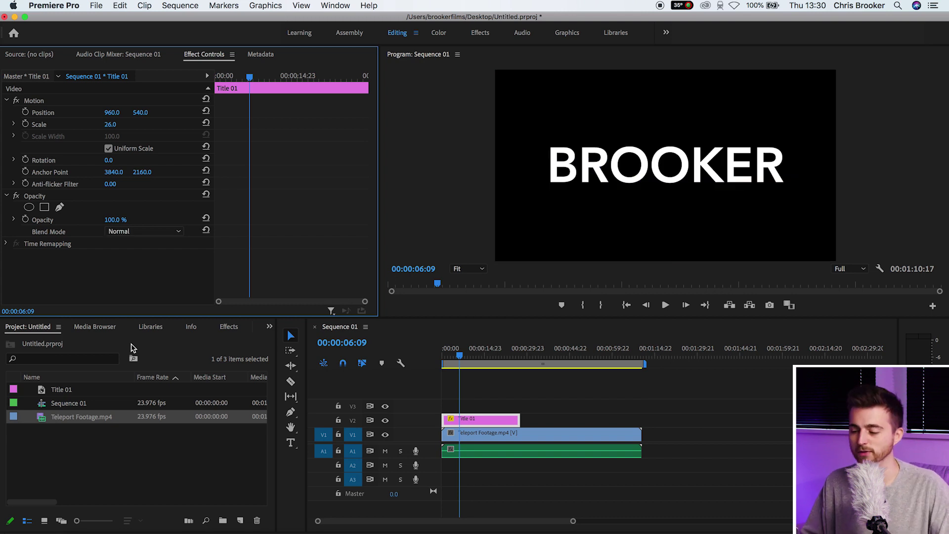
Step: Check the Teleport Footage clip on V1 and zoom into the timeline around 00:00:06:00
{"action": "left_click", "coordinate": [462, 451]}
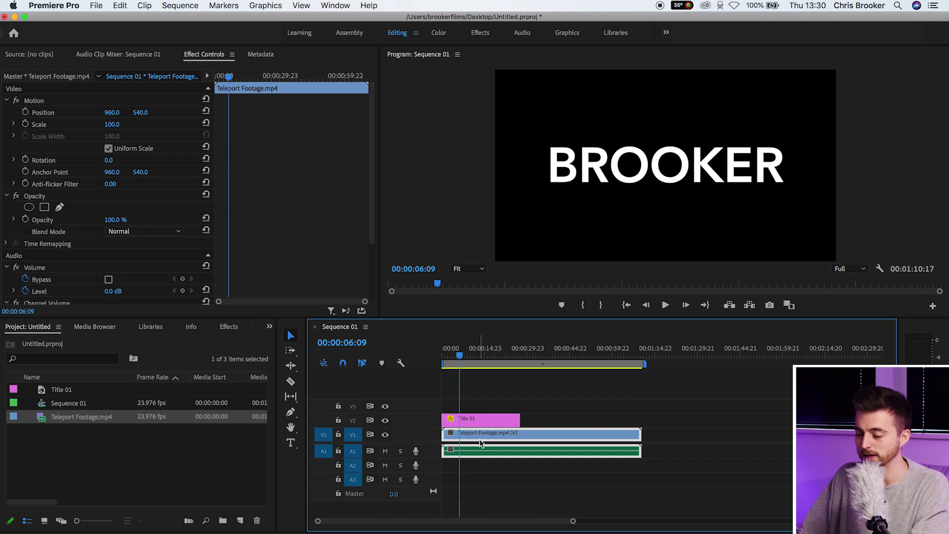
{"action": "left_click_drag", "start_coordinate": [480, 442], "coordinate": [475, 392]}
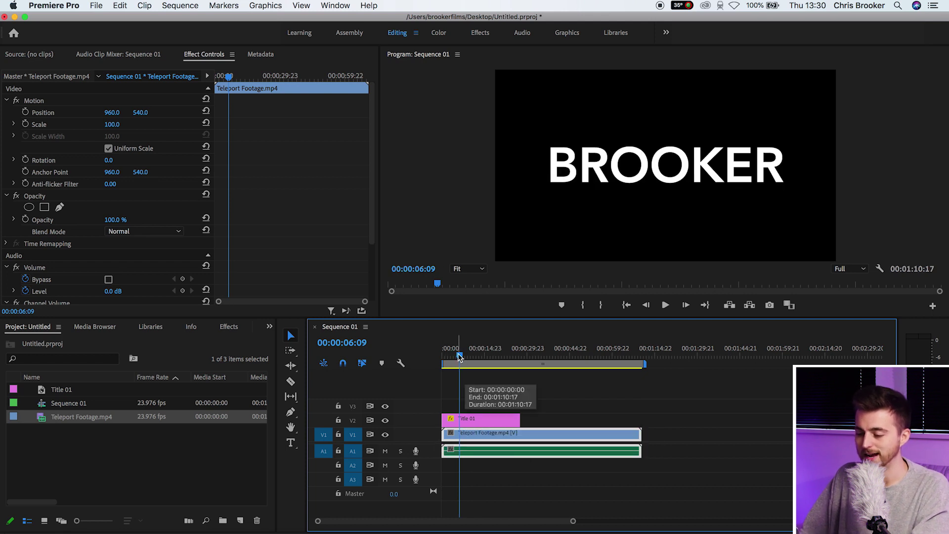
{"action": "left_click_drag", "start_coordinate": [465, 355], "coordinate": [482, 364]}
{"action": "key", "text": "="}
{"action": "key", "text": "="}
{"action": "key", "text": "="}
Step: Keyframe Title 01's Position and Scale, growing it to about 1400 and shifting right by 06:15
{"action": "left_click", "coordinate": [491, 418]}
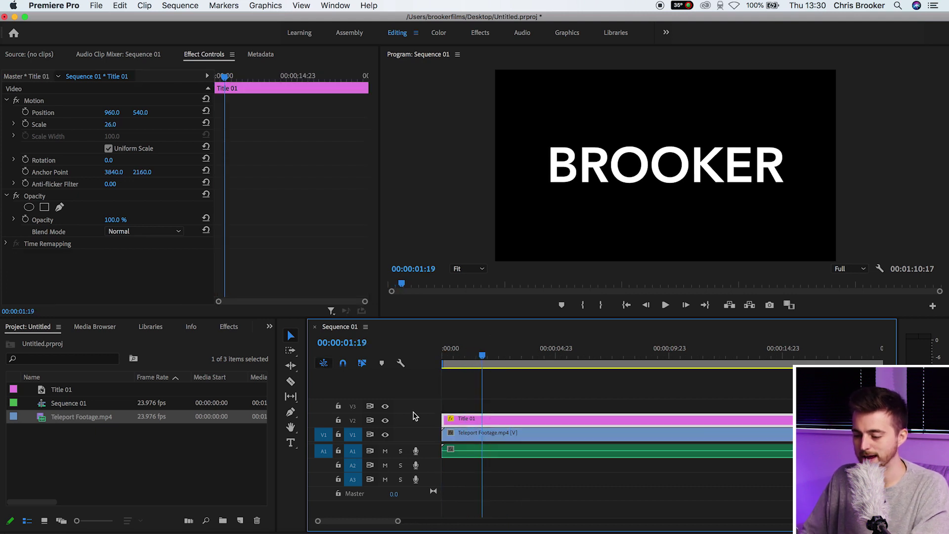
{"action": "left_click", "coordinate": [25, 113]}
{"action": "left_click", "coordinate": [26, 124]}
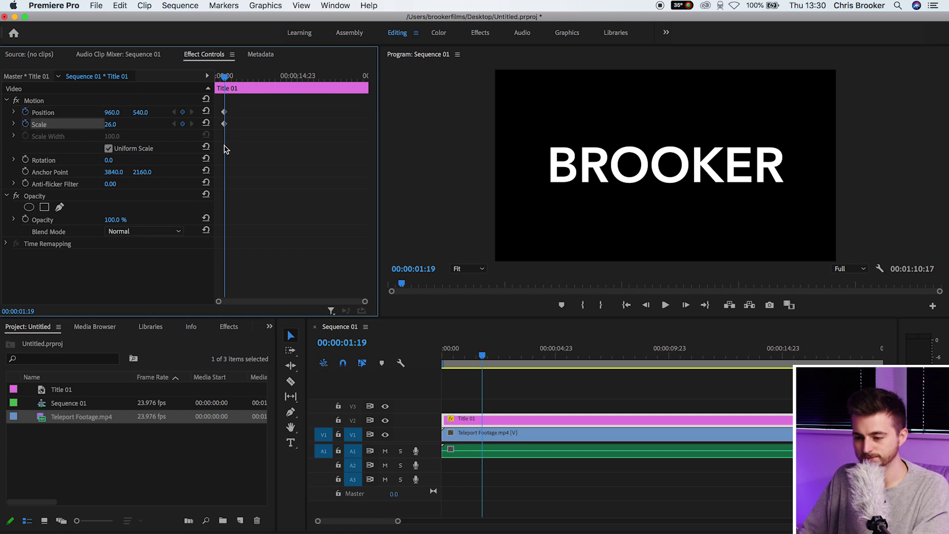
{"action": "left_click_drag", "start_coordinate": [485, 361], "coordinate": [593, 367]}
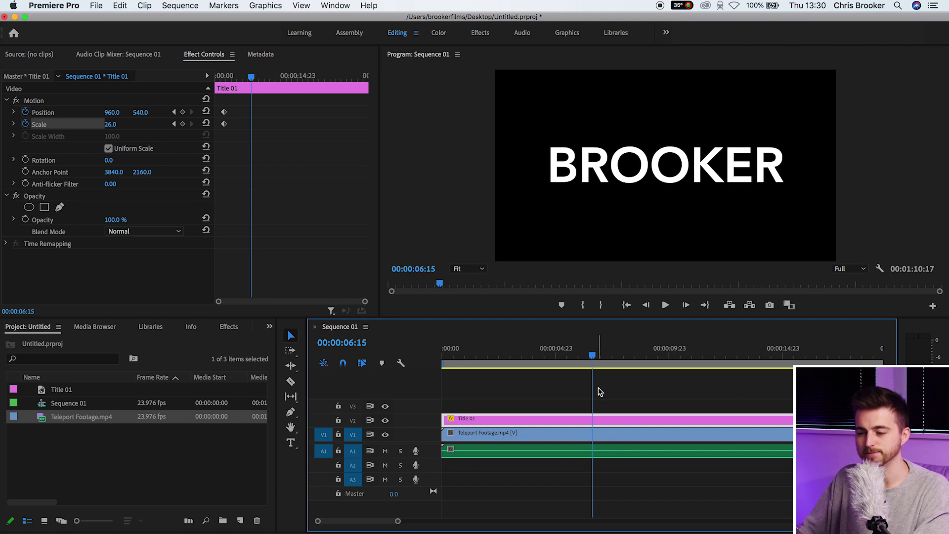
{"action": "left_click_drag", "start_coordinate": [111, 124], "coordinate": [440, 126]}
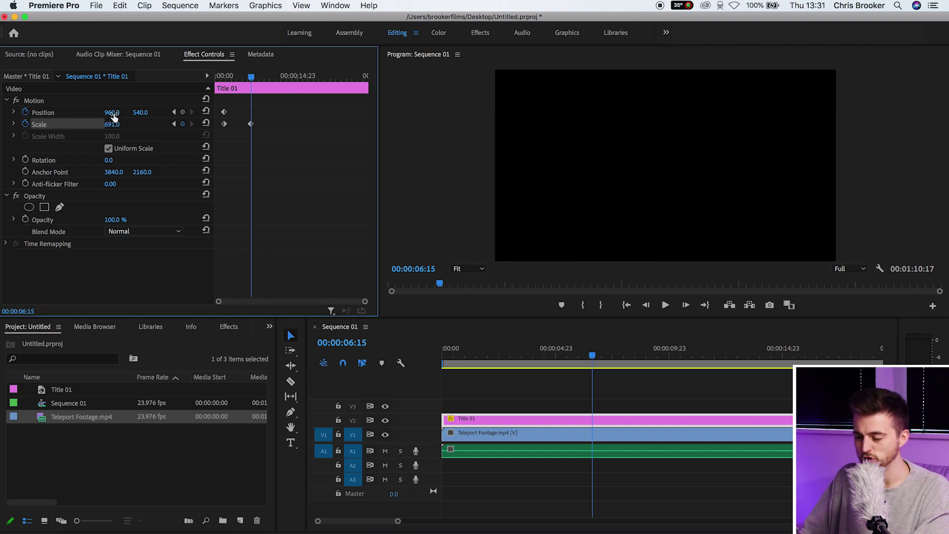
{"action": "left_click_drag", "start_coordinate": [113, 116], "coordinate": [117, 118]}
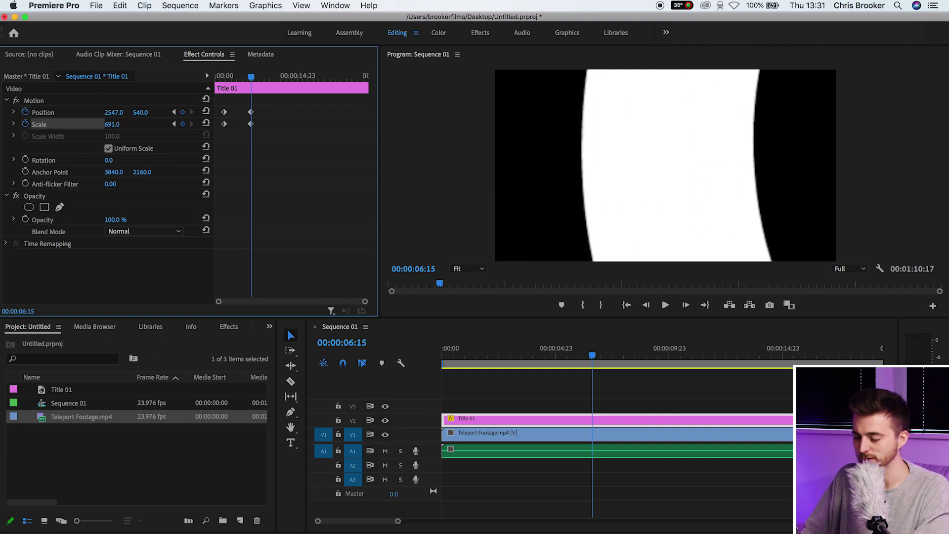
{"action": "left_click_drag", "start_coordinate": [112, 124], "coordinate": [123, 124]}
{"action": "mouse_move", "coordinate": [113, 112]}
{"action": "left_mouse_down"}
{"action": "mouse_move", "coordinate": [125, 113]}
{"action": "mouse_move", "coordinate": [116, 124]}
{"action": "mouse_move", "coordinate": [123, 112]}
{"action": "left_mouse_up"}
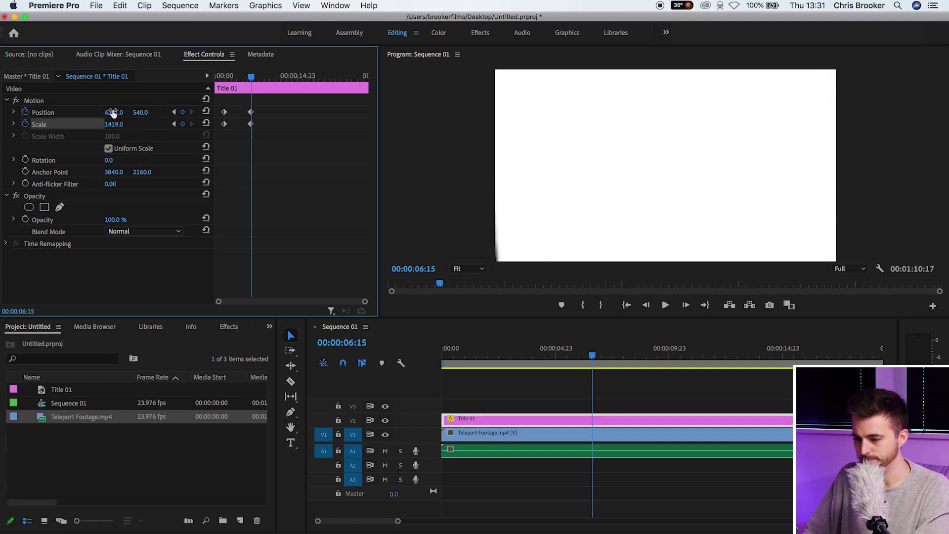
Step: Play the title zoom from the start, then return to where the zoom begins
{"action": "key", "text": "Home"}
{"action": "key", "text": "space"}
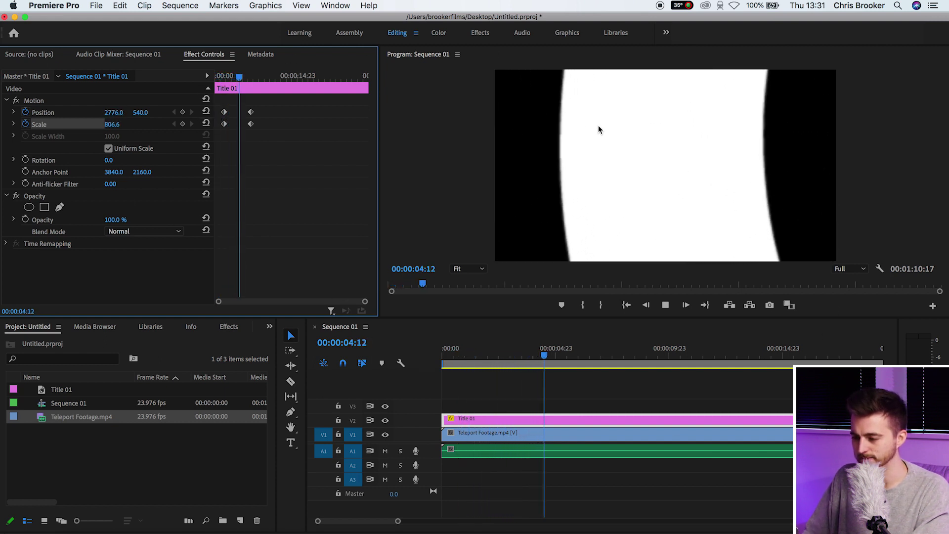
{"action": "key", "text": "space"}
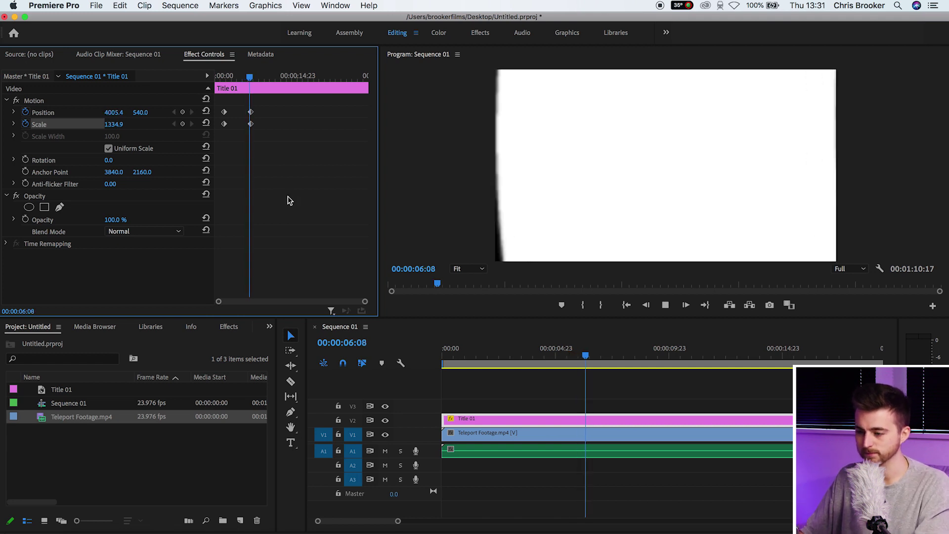
{"action": "left_click", "coordinate": [218, 99]}
{"action": "left_click_drag", "start_coordinate": [226, 77], "coordinate": [221, 79]}
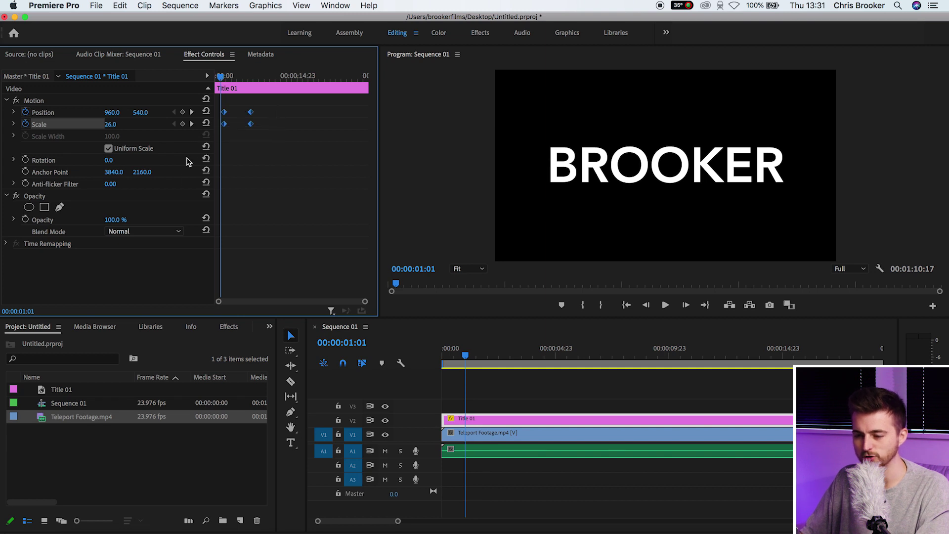
Step: Set the title keyframes' temporal interpolation to Ease In
{"action": "right_click", "coordinate": [223, 125]}
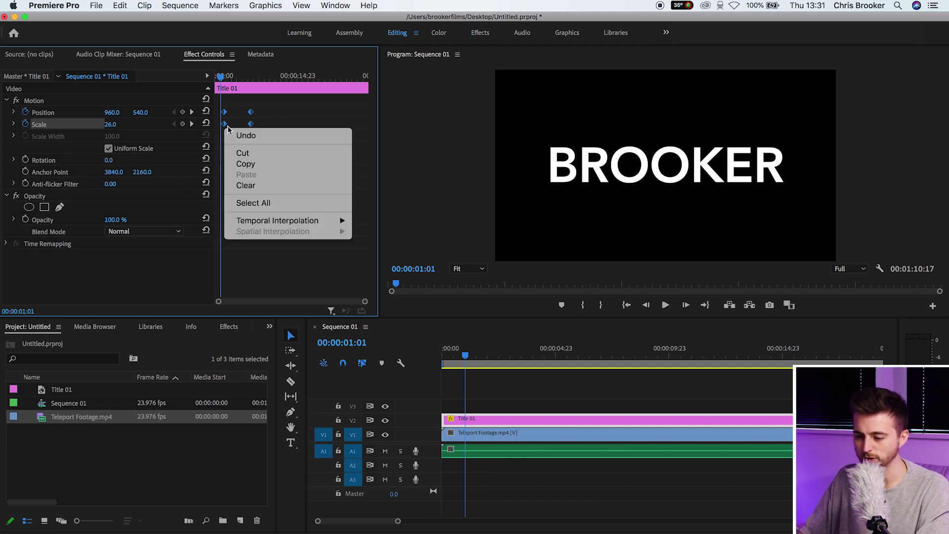
{"action": "mouse_move", "coordinate": [335, 225]}
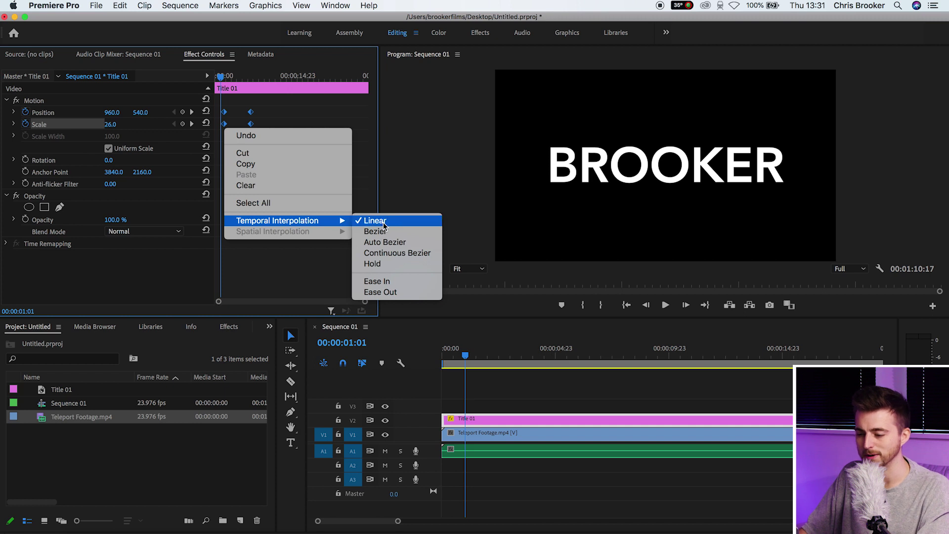
{"action": "left_click", "coordinate": [390, 281]}
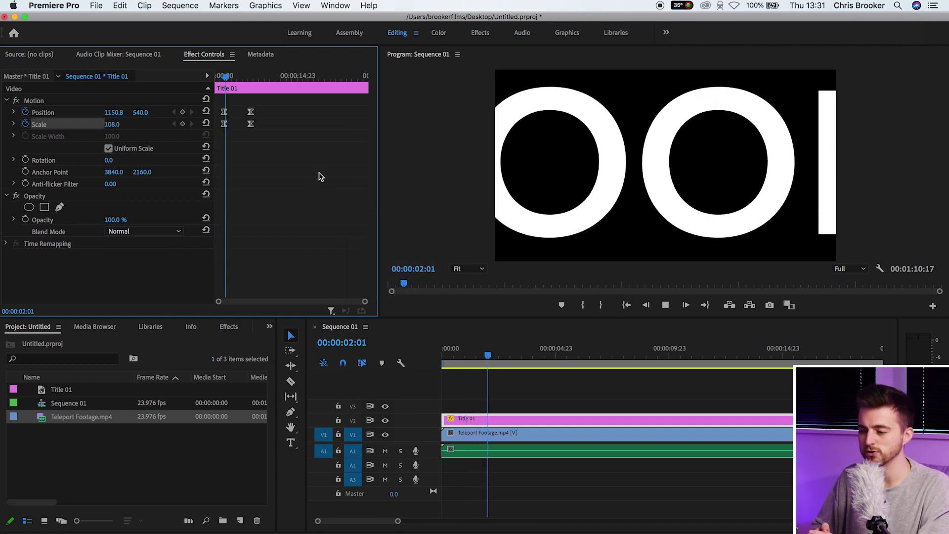
Step: Preview the eased zoom from 00:00:01:16 and scrub to 00:00:02:01
{"action": "left_click_drag", "start_coordinate": [230, 75], "coordinate": [218, 76]}
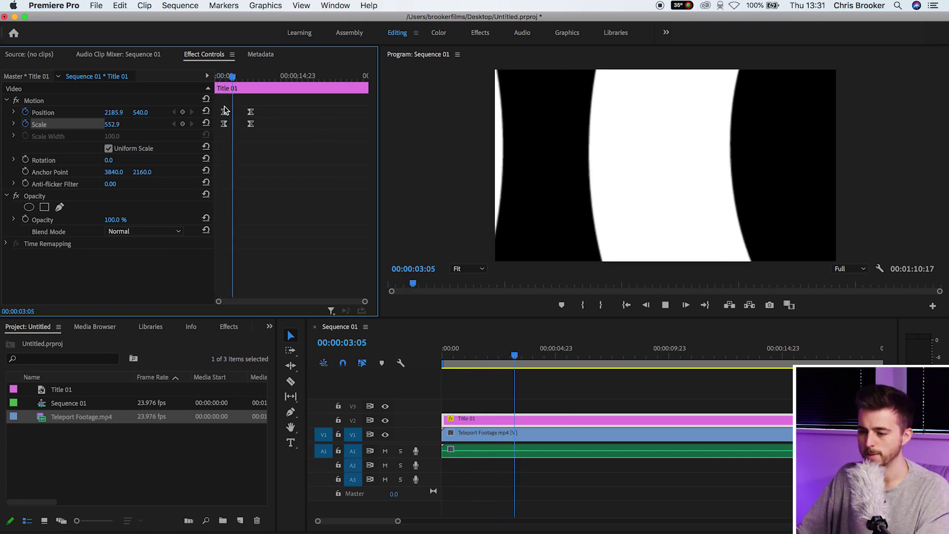
{"action": "left_click", "coordinate": [224, 74]}
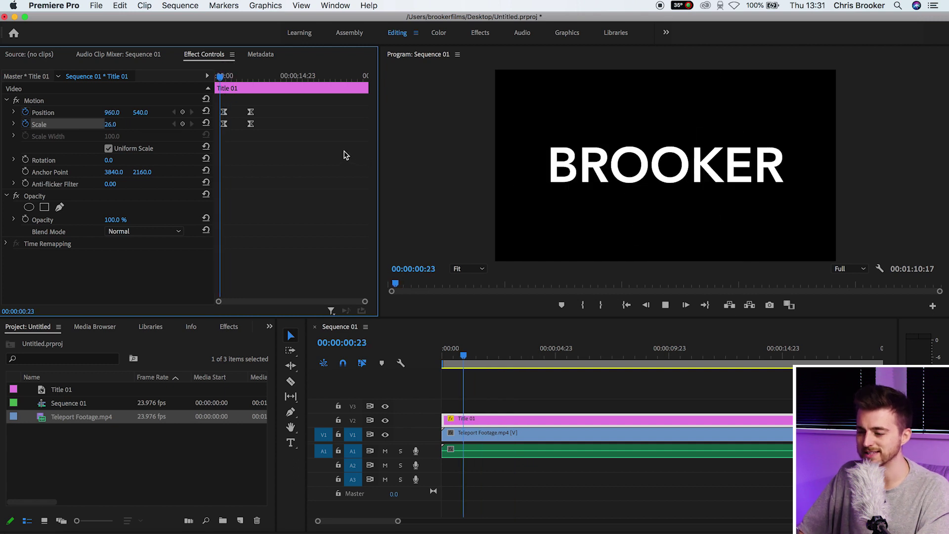
{"action": "key", "text": "space"}
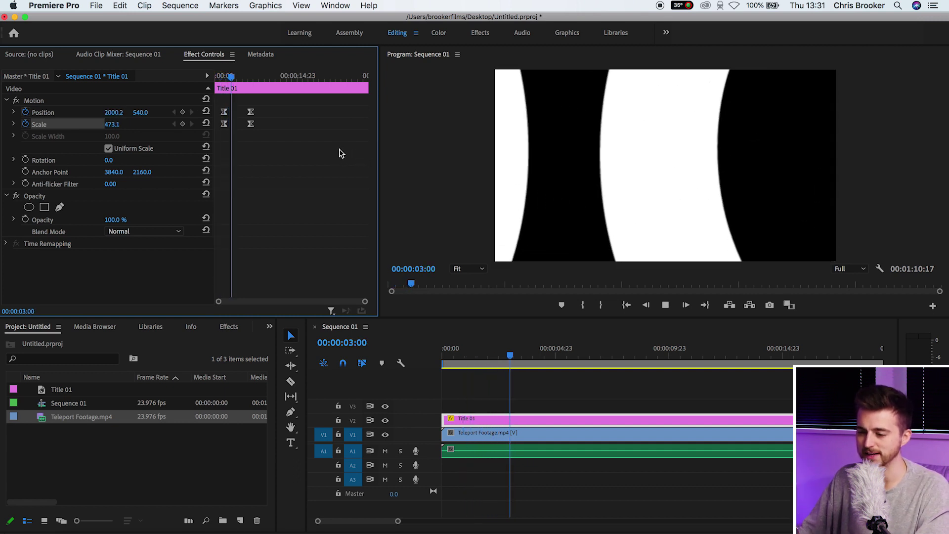
{"action": "left_click_drag", "start_coordinate": [236, 75], "coordinate": [246, 76]}
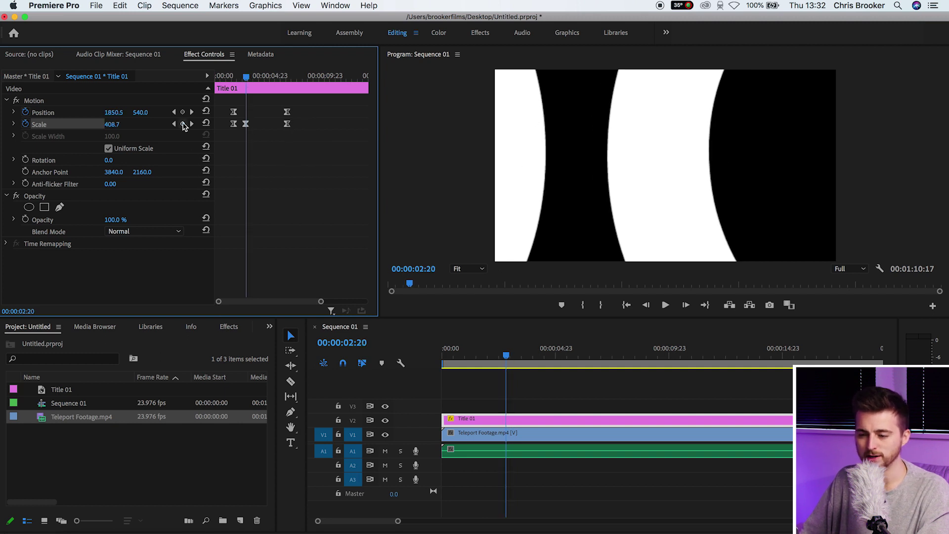
Step: Add middle Position and Scale keyframes at 00:00:02:20, shift them later, and preview
{"action": "left_click", "coordinate": [182, 114]}
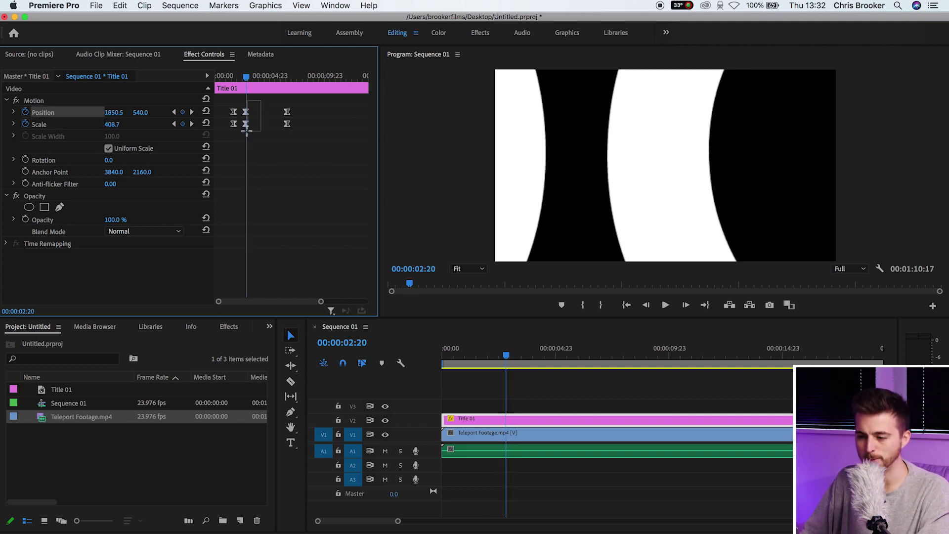
{"action": "left_click_drag", "start_coordinate": [246, 124], "coordinate": [257, 128]}
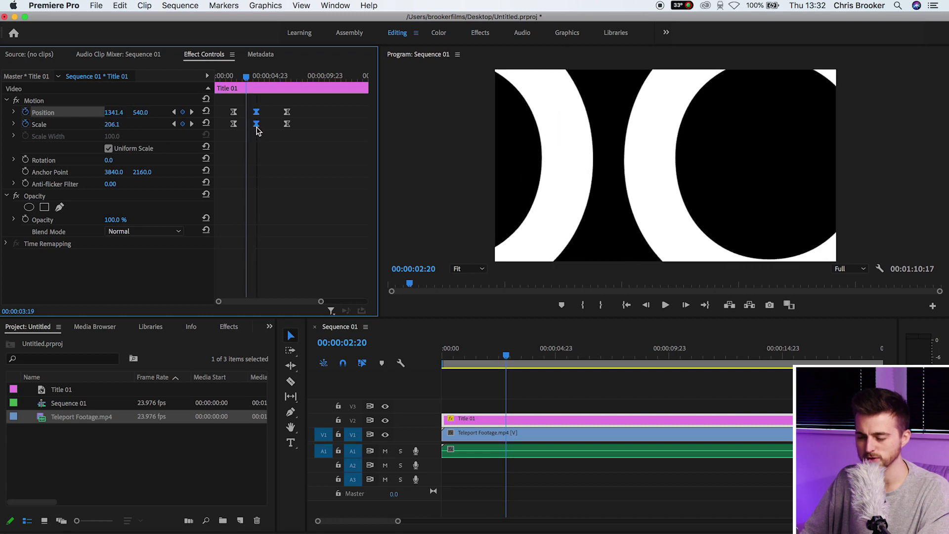
{"action": "mouse_move", "coordinate": [237, 78]}
{"action": "left_mouse_down"}
{"action": "mouse_move", "coordinate": [224, 75]}
{"action": "mouse_move", "coordinate": [249, 73]}
{"action": "mouse_move", "coordinate": [232, 68]}
{"action": "left_mouse_up"}
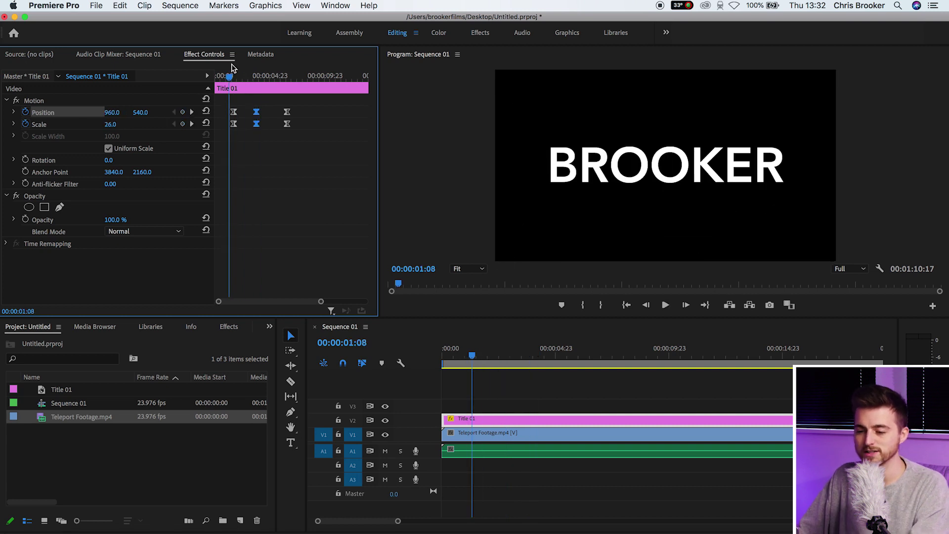
{"action": "key", "text": "space"}
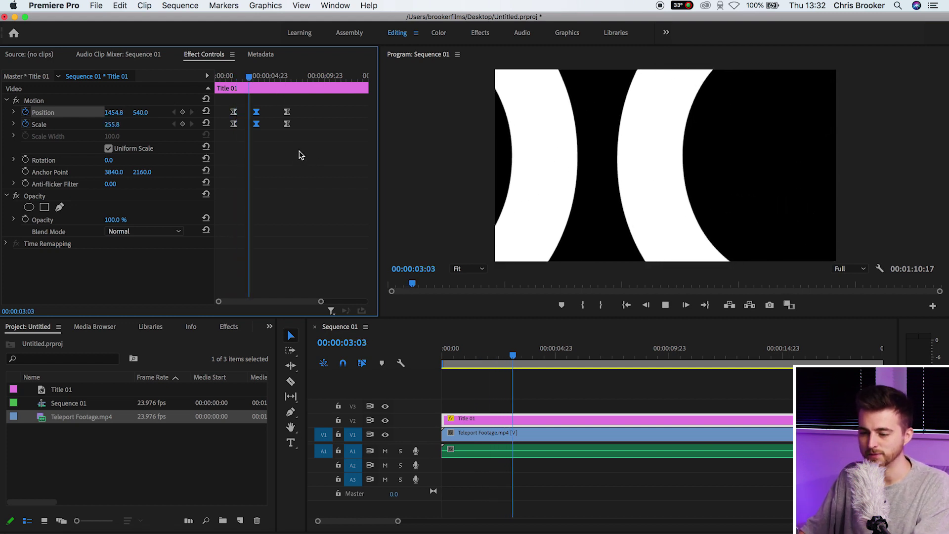
{"action": "key", "text": "space"}
Step: Push the middle keyframes even later and replay the revised title zoom
{"action": "left_click_drag", "start_coordinate": [257, 115], "coordinate": [268, 117]}
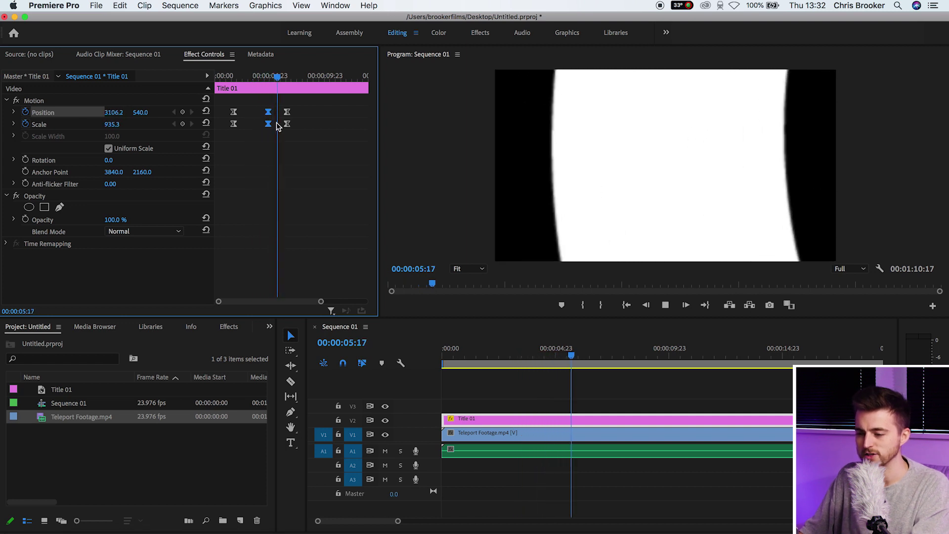
{"action": "left_click_drag", "start_coordinate": [224, 78], "coordinate": [232, 81]}
{"action": "key", "text": "space"}
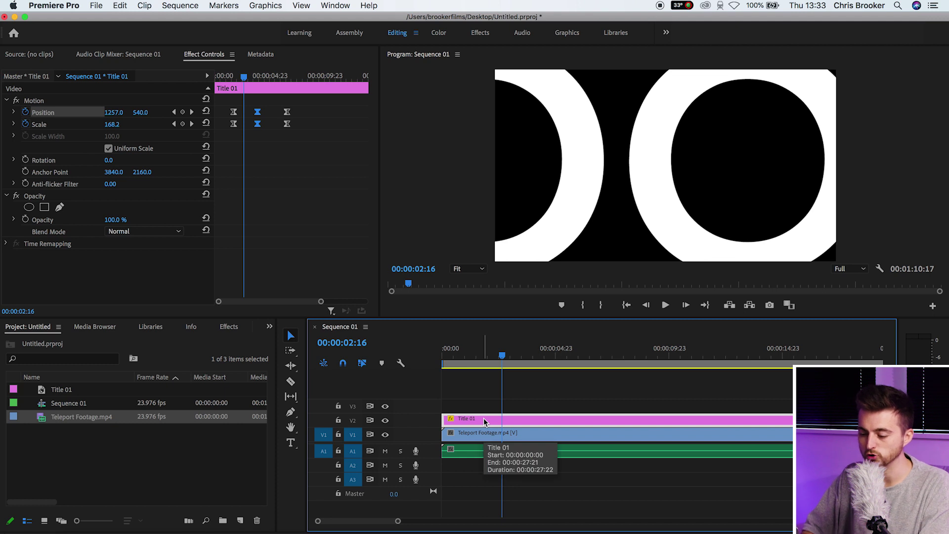
Step: Duplicate Title 01 onto track V3 and turn off V3's track output
{"action": "left_click_drag", "start_coordinate": [483, 418], "coordinate": [480, 403]}
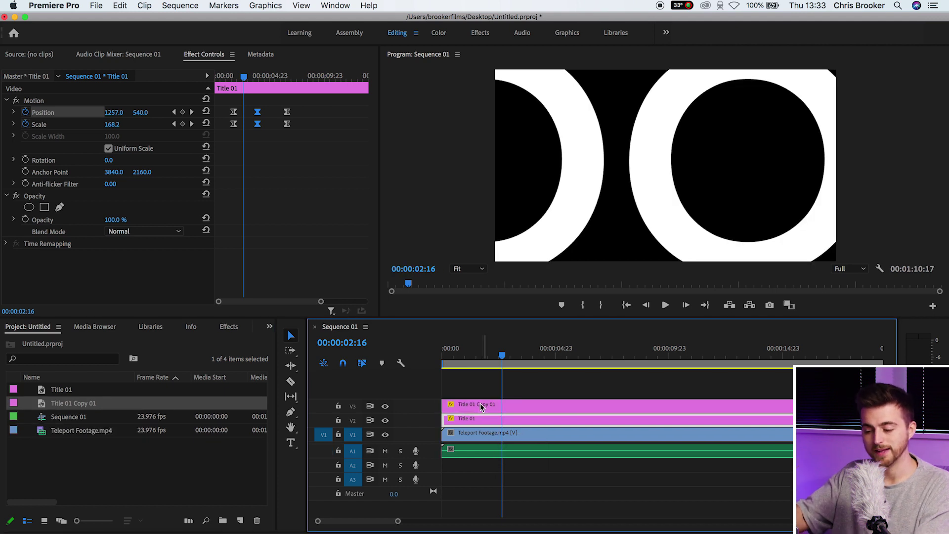
{"action": "left_click", "coordinate": [486, 404]}
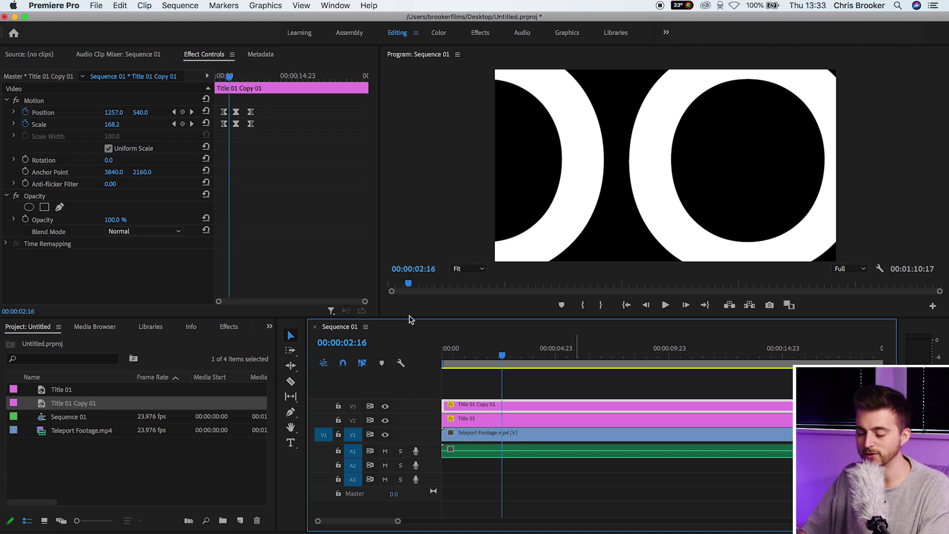
{"action": "left_click", "coordinate": [385, 406]}
Step: Set the original Title 01 on V2 to the Multiply blend mode and check the result
{"action": "left_click", "coordinate": [502, 421]}
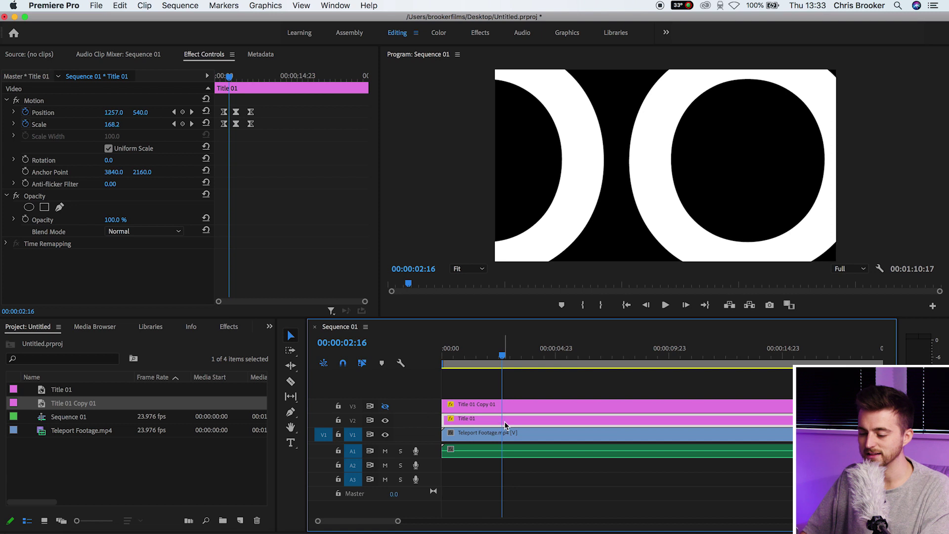
{"action": "left_click", "coordinate": [134, 232]}
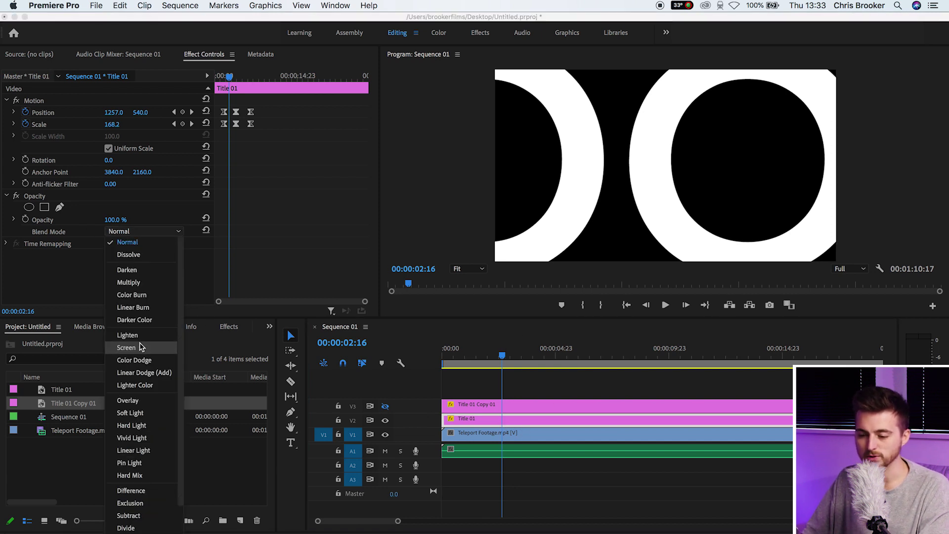
{"action": "left_click", "coordinate": [139, 284]}
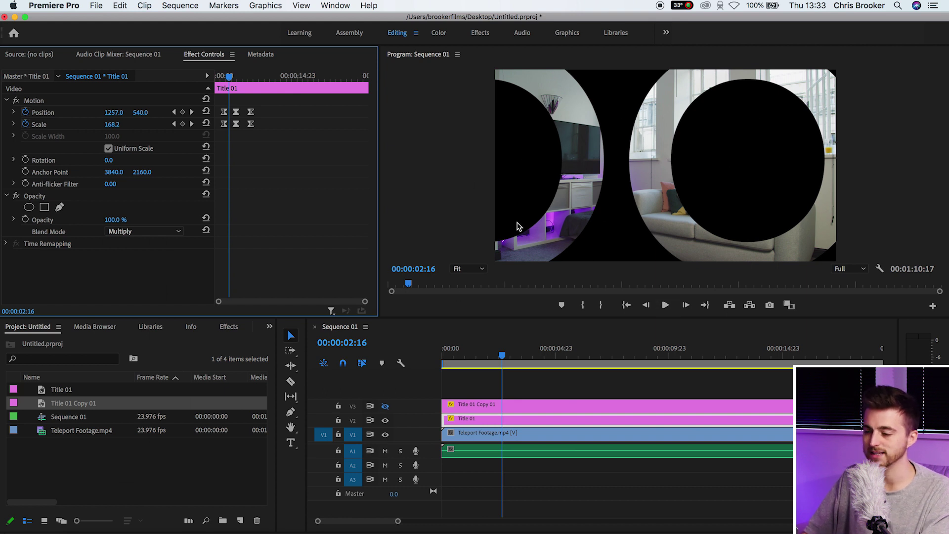
{"action": "left_click", "coordinate": [499, 353]}
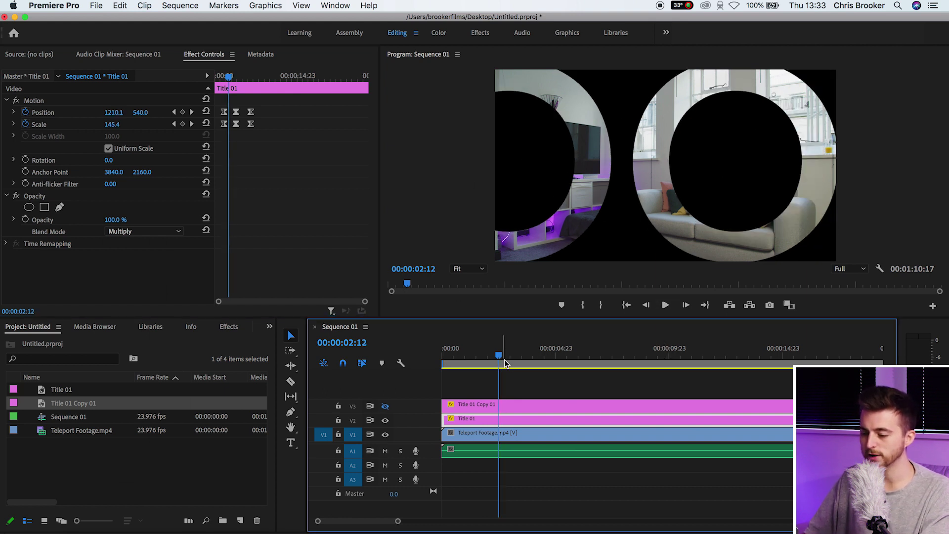
Step: Show the V3 title copy again and keyframe its opacity from 100% at 3 seconds to 0% at 6 seconds
{"action": "left_click", "coordinate": [385, 406]}
{"action": "left_click", "coordinate": [489, 406]}
{"action": "mouse_move", "coordinate": [500, 360]}
{"action": "left_mouse_down"}
{"action": "mouse_move", "coordinate": [466, 365]}
{"action": "mouse_move", "coordinate": [511, 362]}
{"action": "left_mouse_up"}
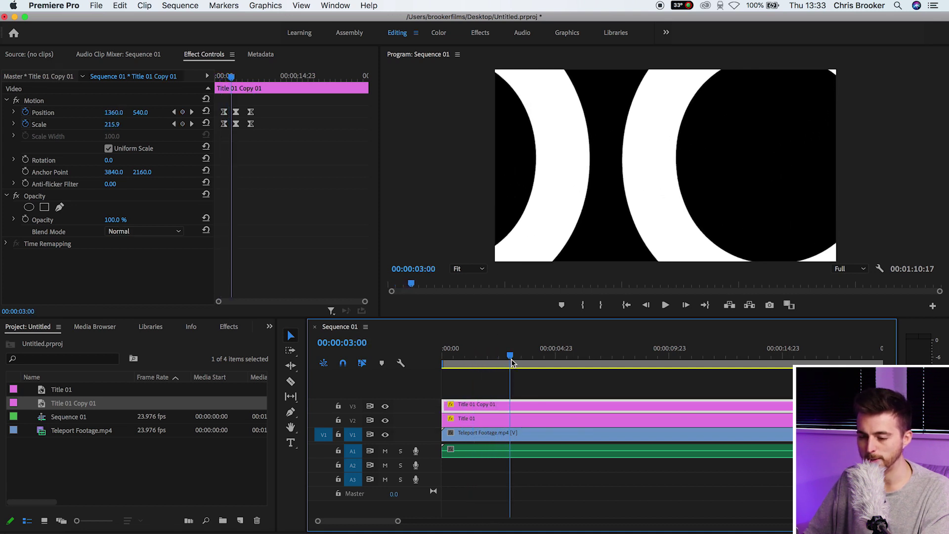
{"action": "left_click", "coordinate": [26, 219]}
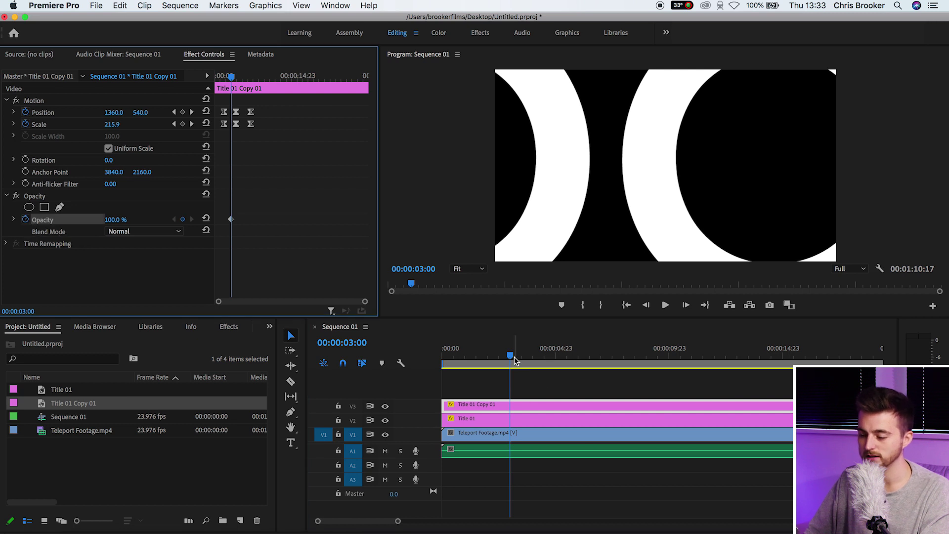
{"action": "left_click_drag", "start_coordinate": [514, 357], "coordinate": [584, 356]}
{"action": "left_click", "coordinate": [115, 220]}
{"action": "type", "text": "0"}
{"action": "key", "text": "Return"}
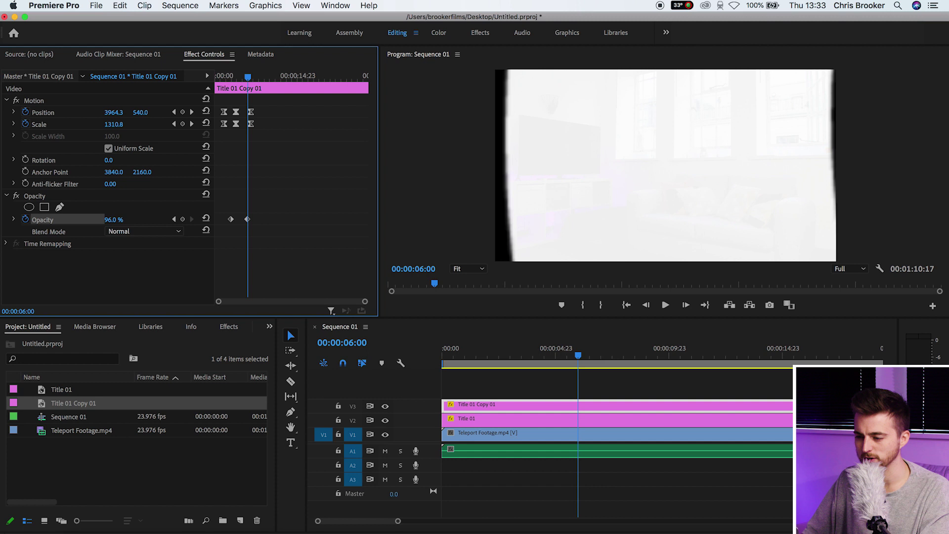
Step: Preview the title zoom and fade, then return the playhead to 3 seconds
{"action": "left_click_drag", "start_coordinate": [248, 75], "coordinate": [217, 92]}
{"action": "key", "text": "space"}
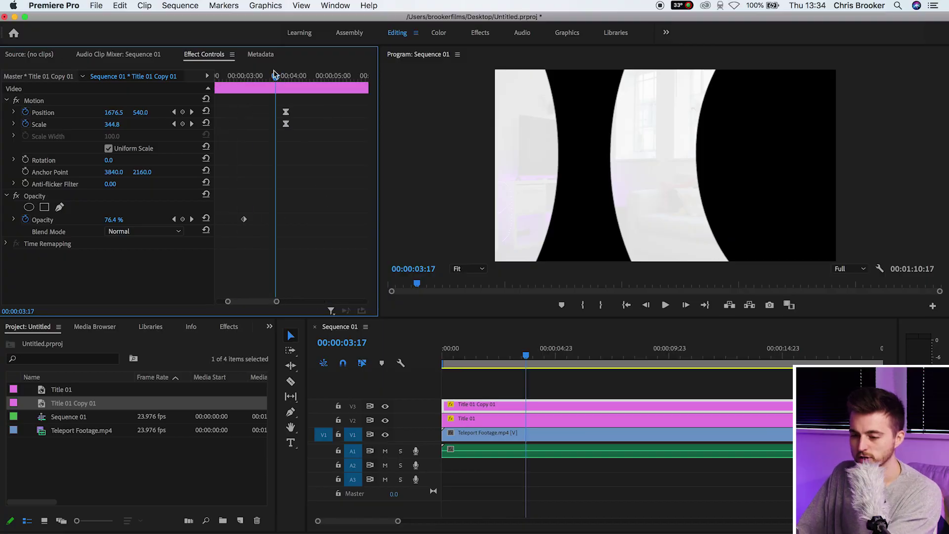
{"action": "left_click_drag", "start_coordinate": [272, 75], "coordinate": [246, 79]}
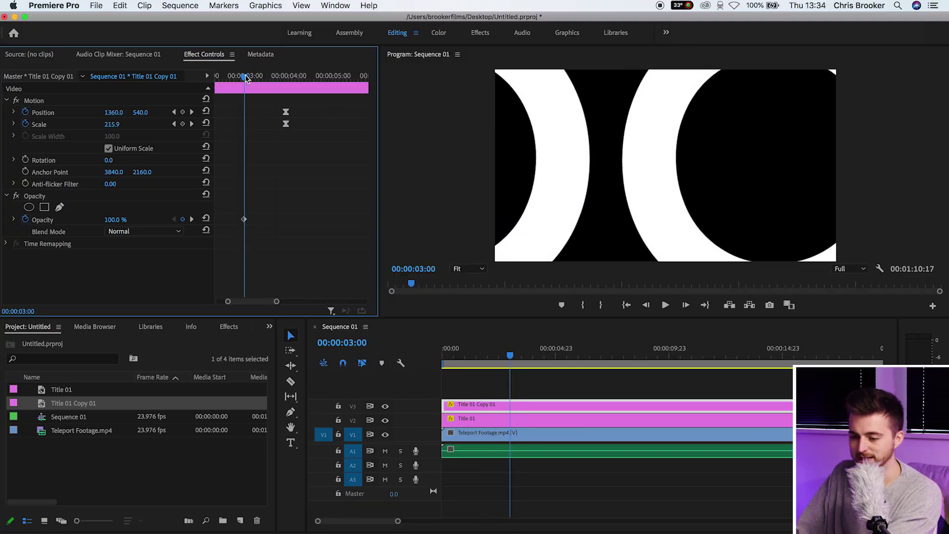
Step: Set starting Position and Scale keyframes on Teleport Footage.mp4 at 3 seconds
{"action": "left_click", "coordinate": [518, 434]}
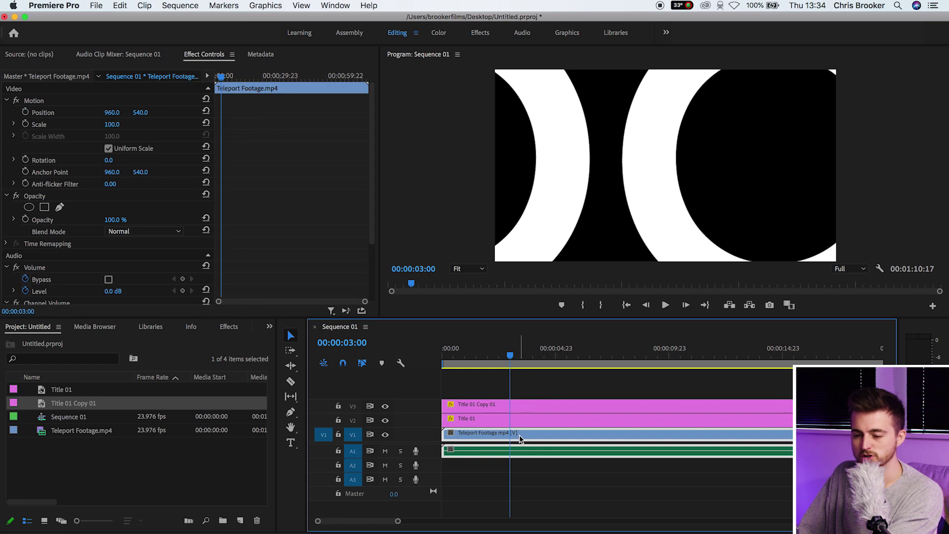
{"action": "left_click", "coordinate": [25, 113]}
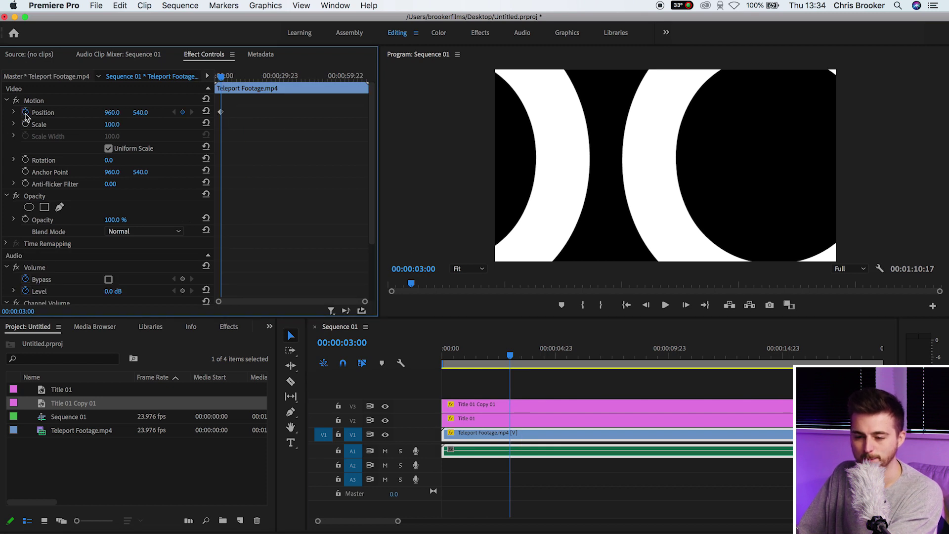
{"action": "left_click", "coordinate": [25, 124]}
Step: Add ending Position and Scale keyframes on the footage, aligned with the title's last fade keyframe
{"action": "left_click", "coordinate": [500, 410]}
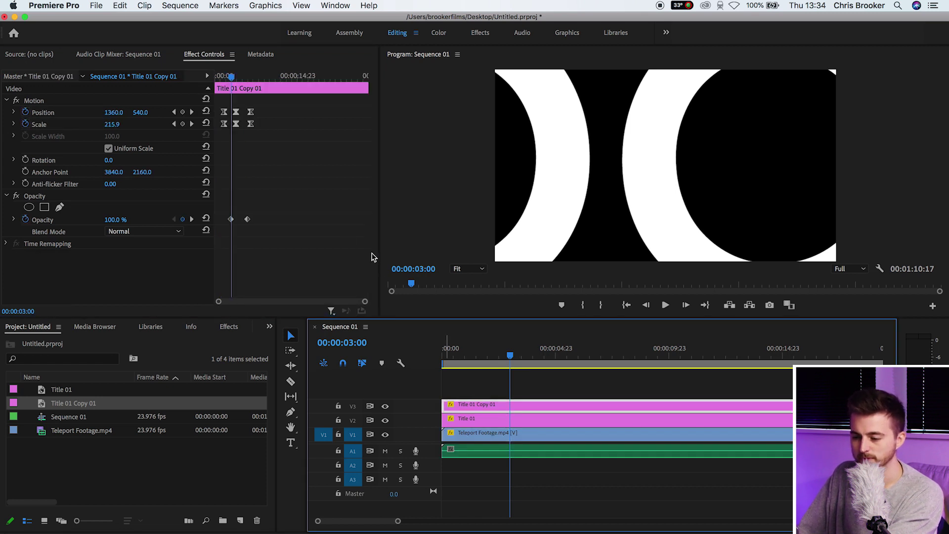
{"action": "left_click_drag", "start_coordinate": [232, 78], "coordinate": [252, 83]}
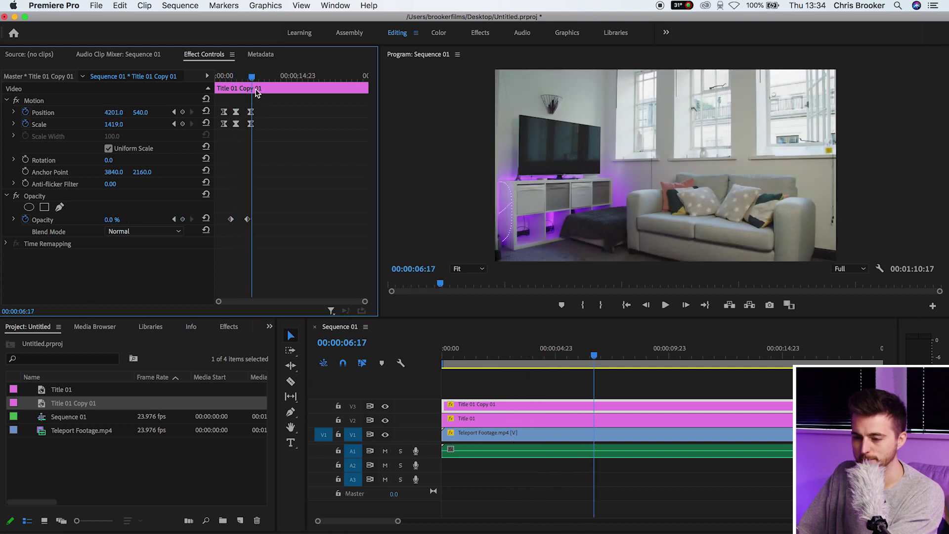
{"action": "key", "text": "="}
{"action": "left_click_drag", "start_coordinate": [286, 78], "coordinate": [278, 81]}
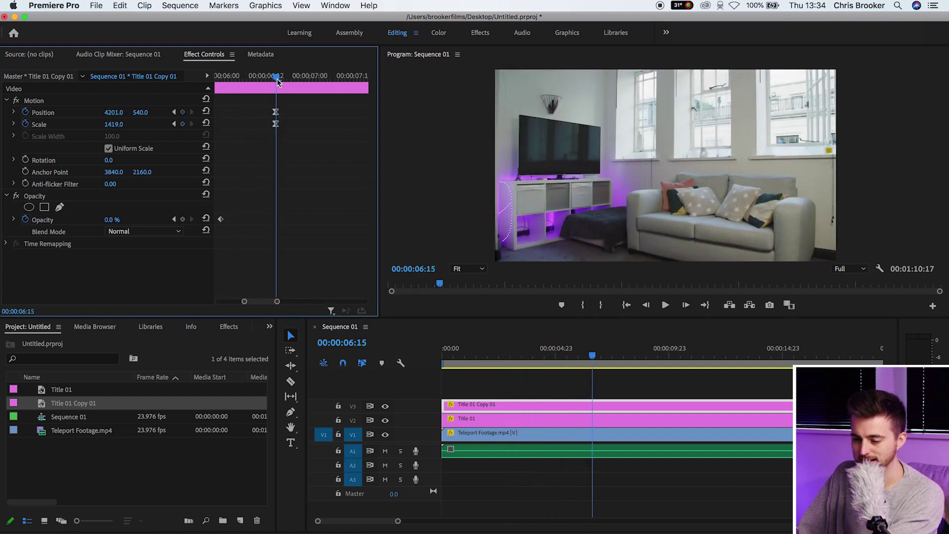
{"action": "key", "text": "minus"}
{"action": "left_click", "coordinate": [584, 438]}
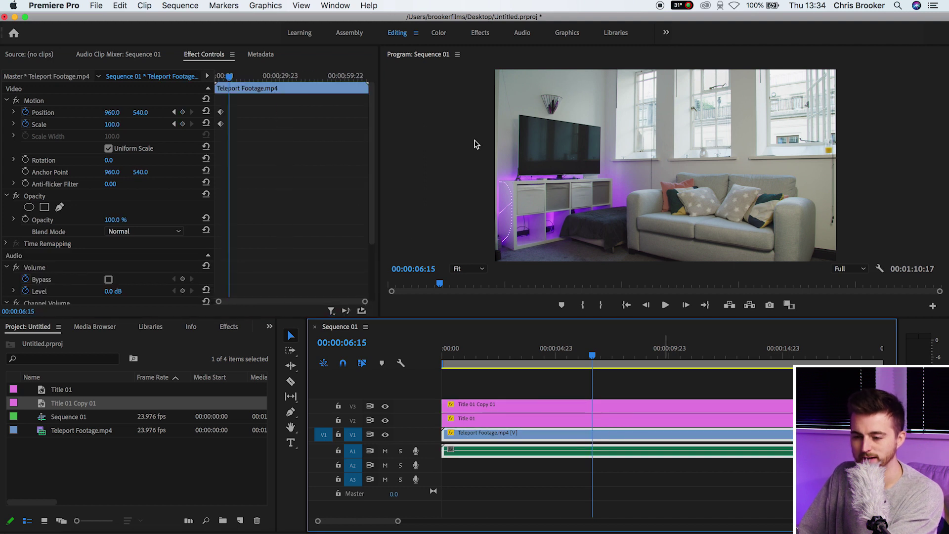
{"action": "left_click", "coordinate": [183, 125]}
{"action": "left_click", "coordinate": [183, 113]}
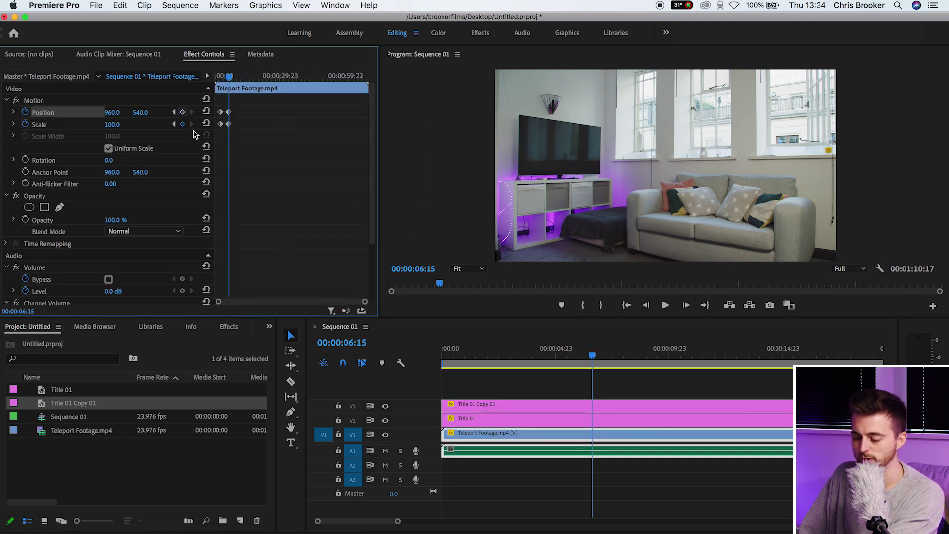
Step: Fit the whole sequence in the timeline and preview the footage zoom-out from the start
{"action": "left_click_drag", "start_coordinate": [234, 79], "coordinate": [263, 79]}
{"action": "key", "text": "equal"}
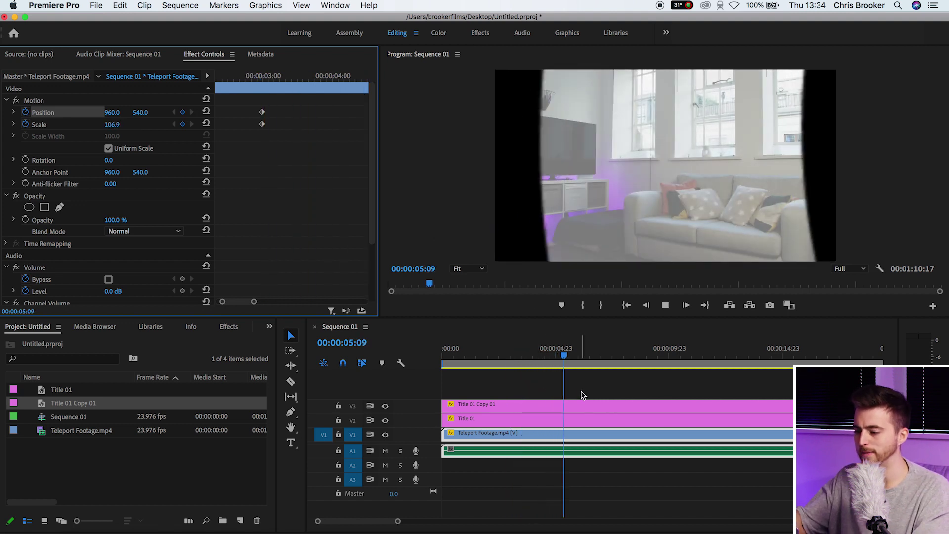
{"action": "left_click", "coordinate": [519, 393]}
{"action": "key", "text": "backslash"}
{"action": "key", "text": "Home"}
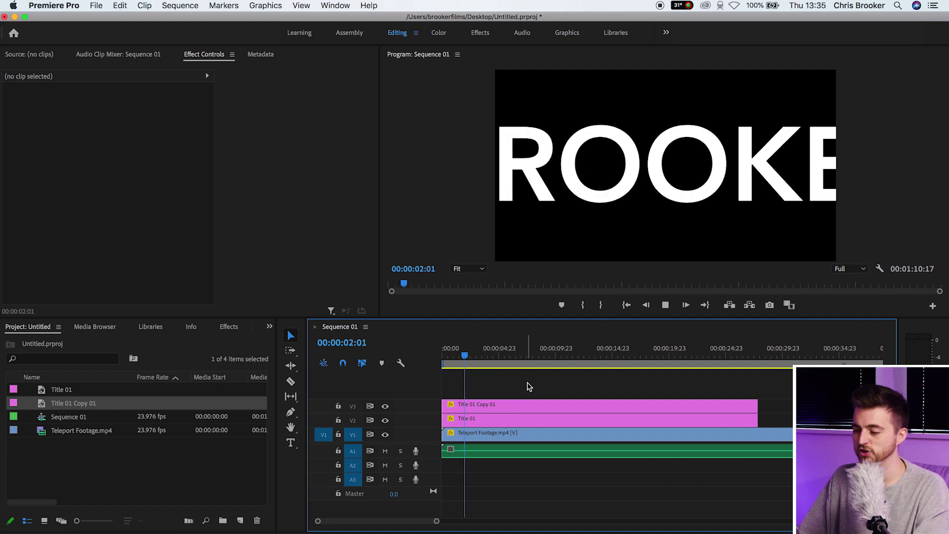
{"action": "key", "text": "space"}
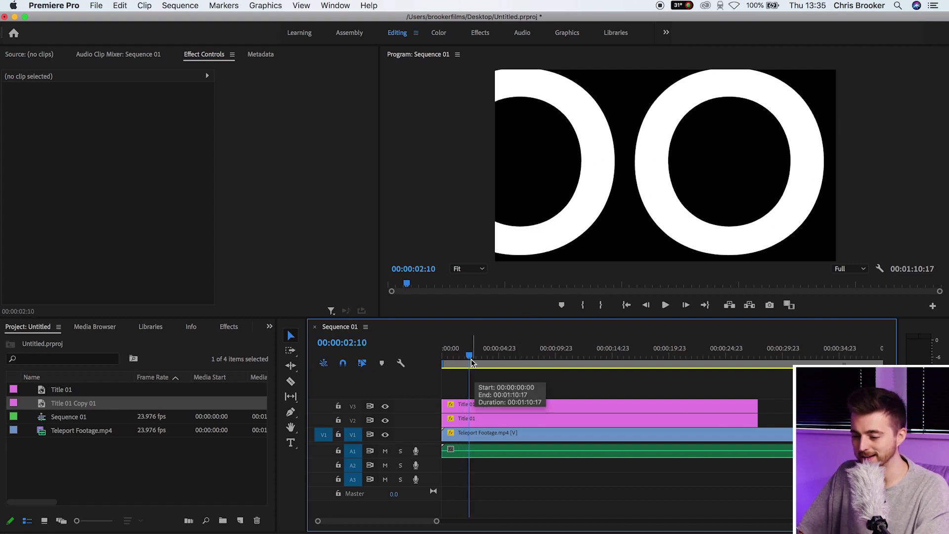
Step: Replay the title zoom and set the Program monitor resolution dropdown to 1/4
{"action": "left_click_drag", "start_coordinate": [472, 360], "coordinate": [465, 360]}
{"action": "key", "text": "space"}
{"action": "key", "text": "space"}
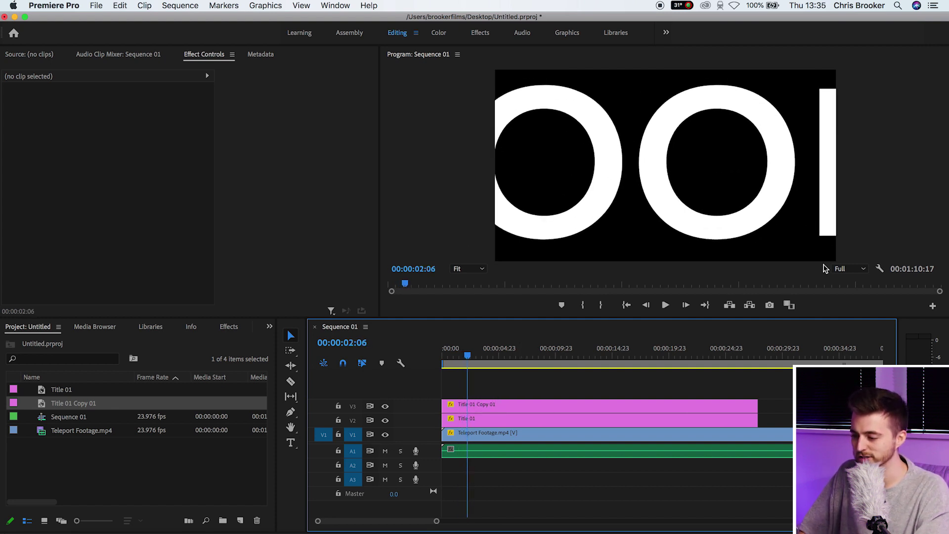
{"action": "left_click", "coordinate": [851, 271]}
{"action": "left_click", "coordinate": [854, 304]}
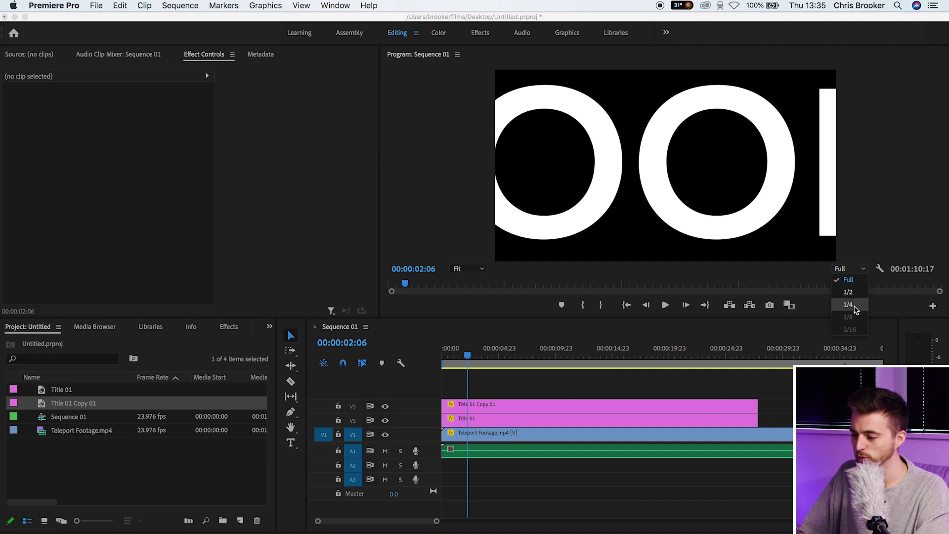
Step: Set both Paused Resolution and Playback Resolution to 1/4 in the Program monitor settings
{"action": "left_click", "coordinate": [883, 271]}
{"action": "mouse_move", "coordinate": [768, 239]}
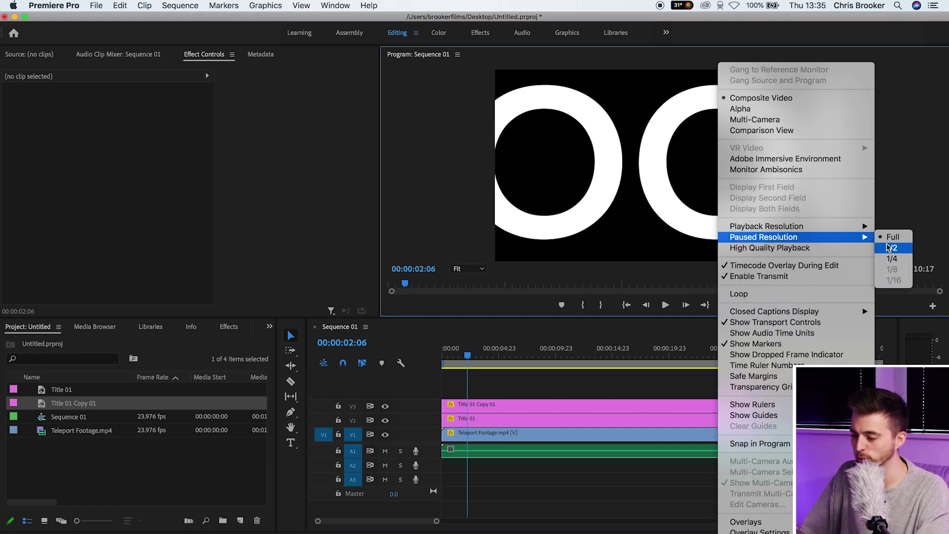
{"action": "left_click", "coordinate": [892, 258]}
{"action": "left_click", "coordinate": [883, 271]}
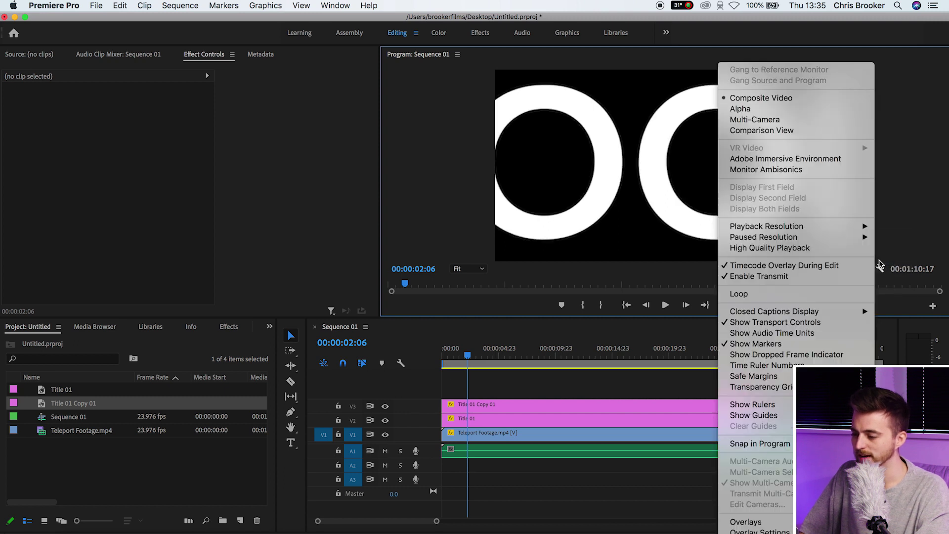
{"action": "mouse_move", "coordinate": [839, 238]}
{"action": "mouse_move", "coordinate": [792, 226]}
{"action": "left_click", "coordinate": [893, 248]}
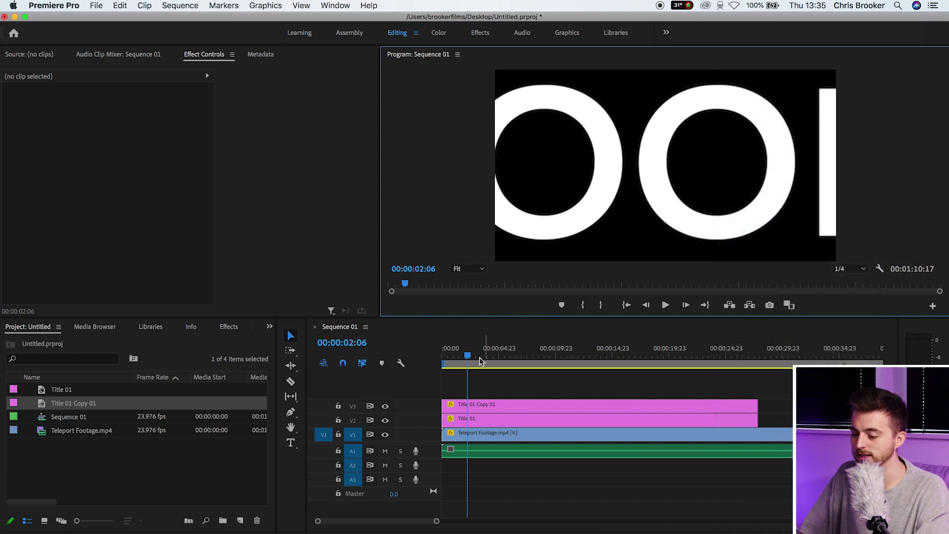
{"action": "left_click", "coordinate": [463, 357]}
Step: Preview at 1/4 resolution, then bring up Temporal Interpolation options for the Teleport Footage keyframes
{"action": "key", "text": "space"}
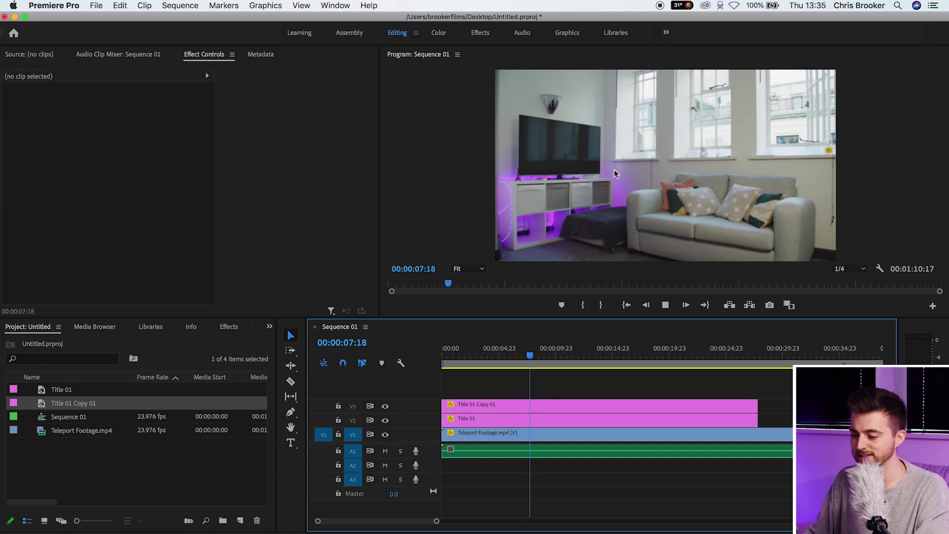
{"action": "left_click", "coordinate": [593, 433]}
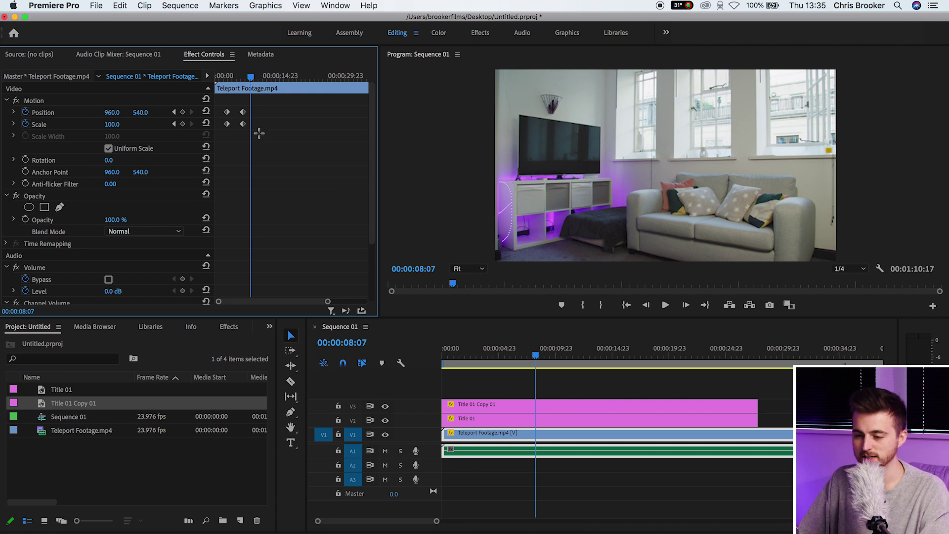
{"action": "right_click", "coordinate": [244, 129]}
{"action": "mouse_move", "coordinate": [340, 224]}
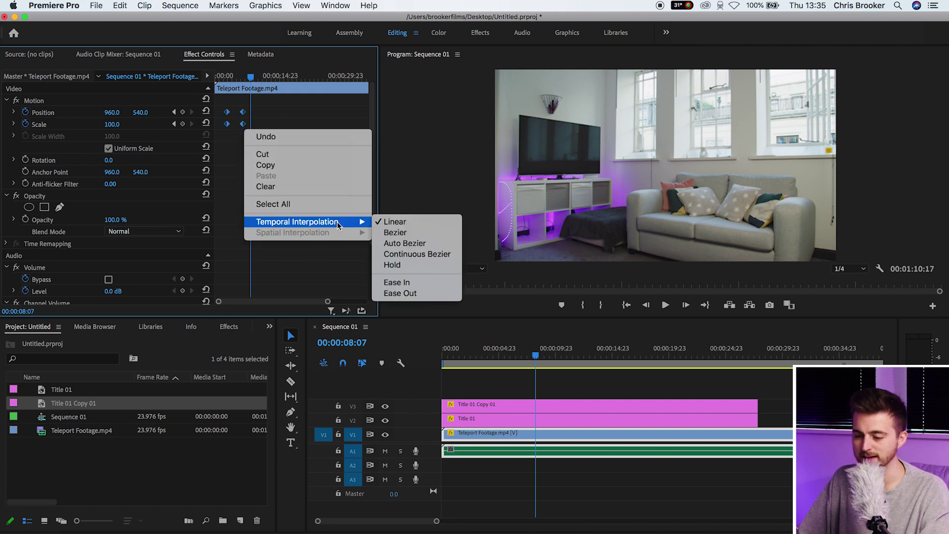